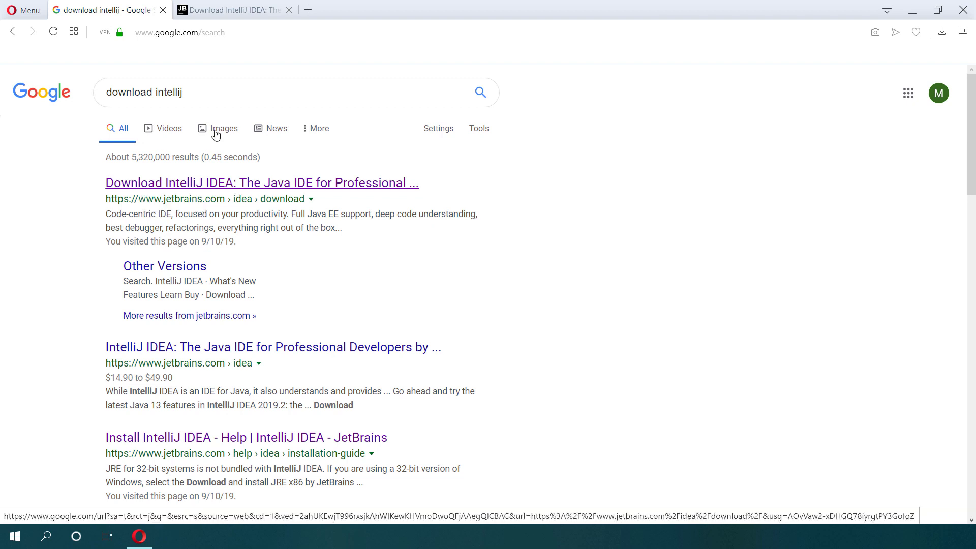
Show the IntelliJ IDEA download page and compare the macOS and Linux options, ending on the Windows downloads
click(239, 12)
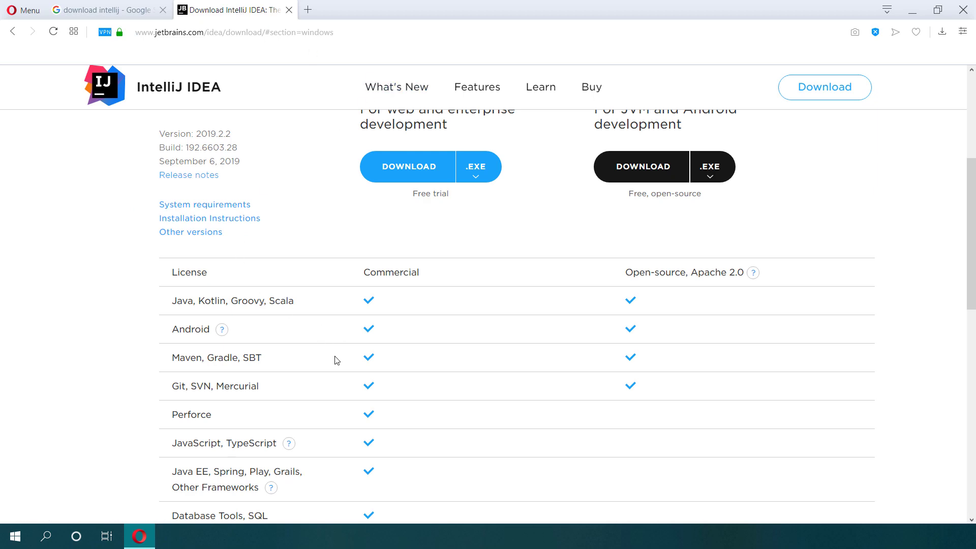
scroll(341, 361, up, 5)
click(470, 280)
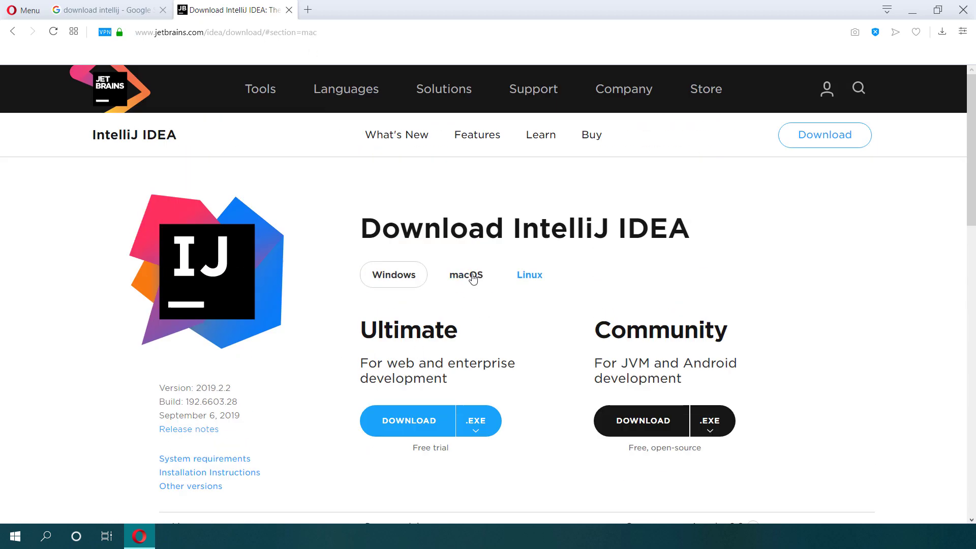
click(532, 277)
click(388, 276)
click(461, 275)
click(530, 278)
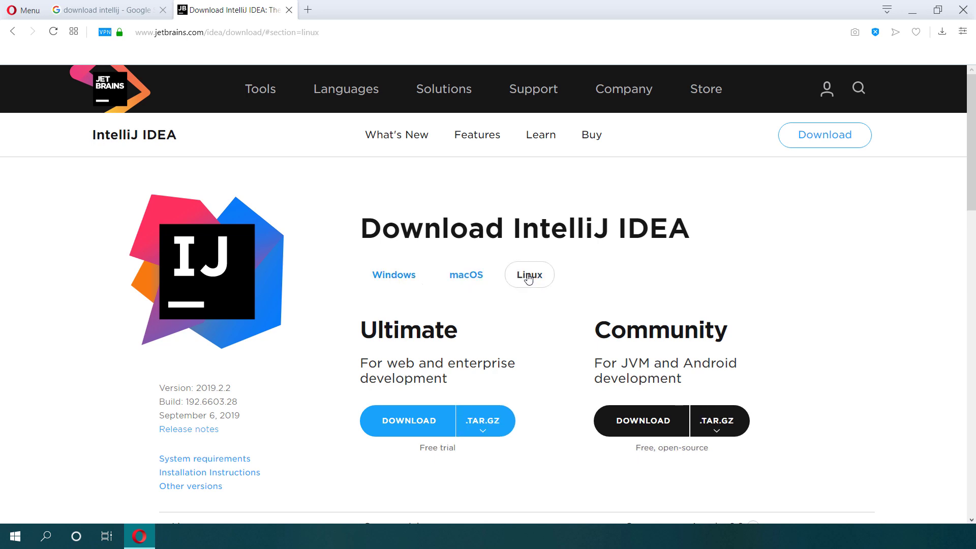
click(409, 280)
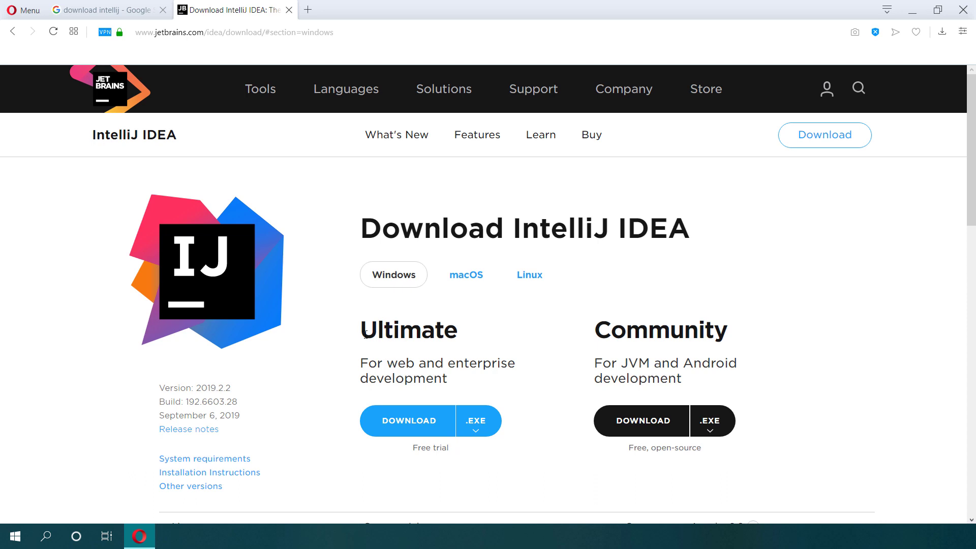
Compare the Ultimate and Community editions, including their intended uses and the feature comparison table
drag(367, 330, 459, 332)
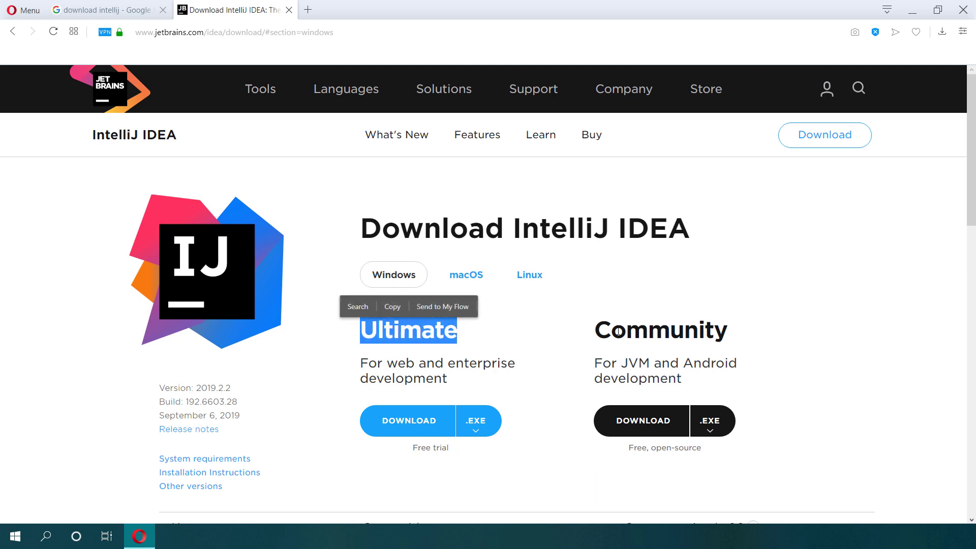
drag(594, 331, 714, 331)
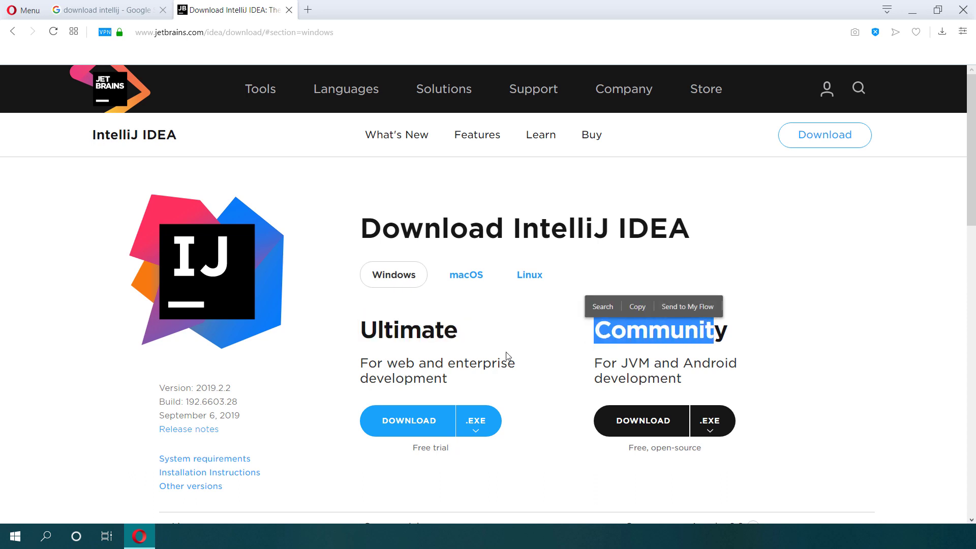
drag(378, 331, 434, 331)
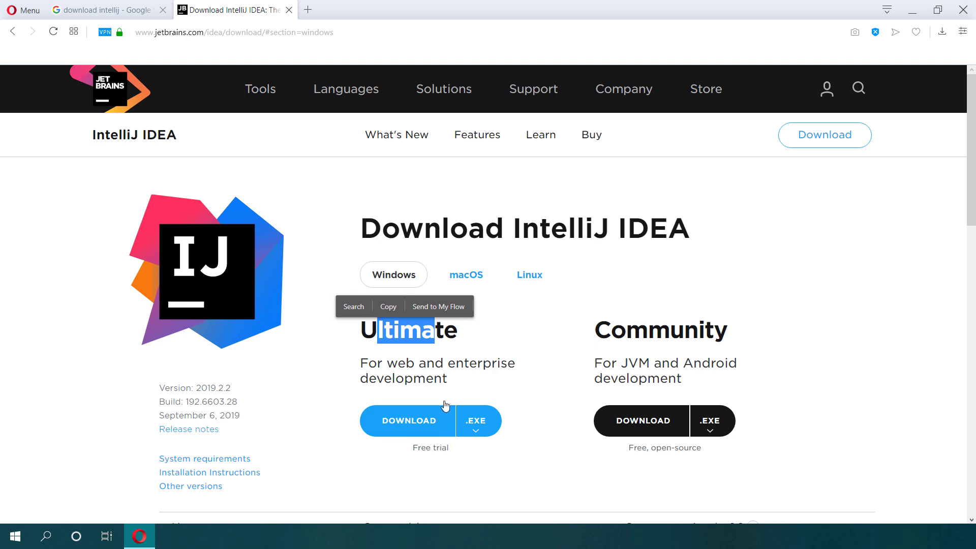
drag(416, 362, 427, 362)
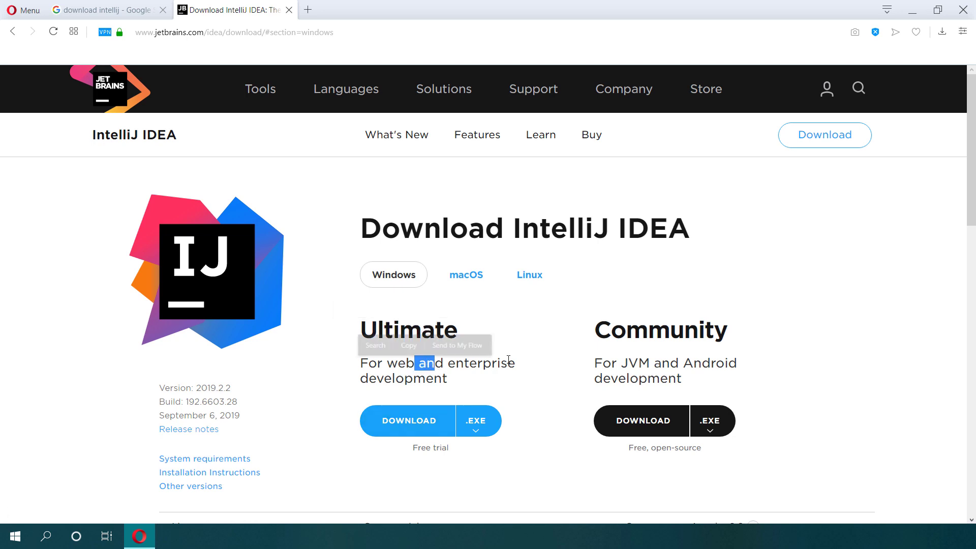
drag(611, 331, 739, 331)
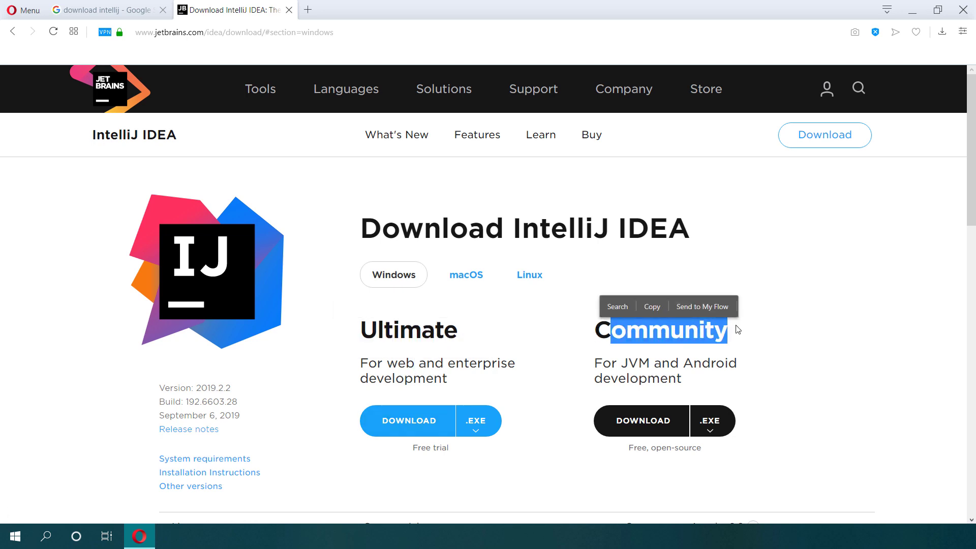
scroll(787, 365, down, 3)
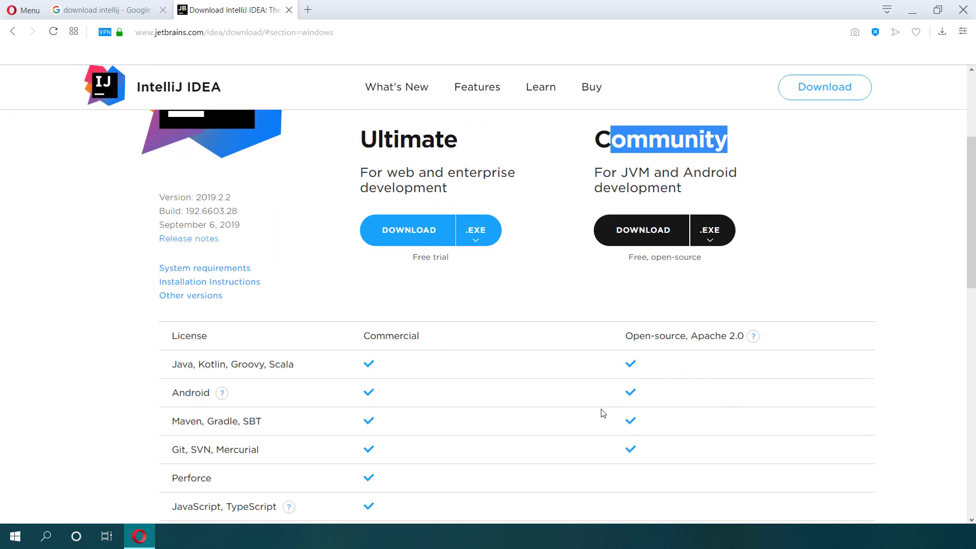
scroll(626, 399, down, 4)
scroll(651, 368, up, 6)
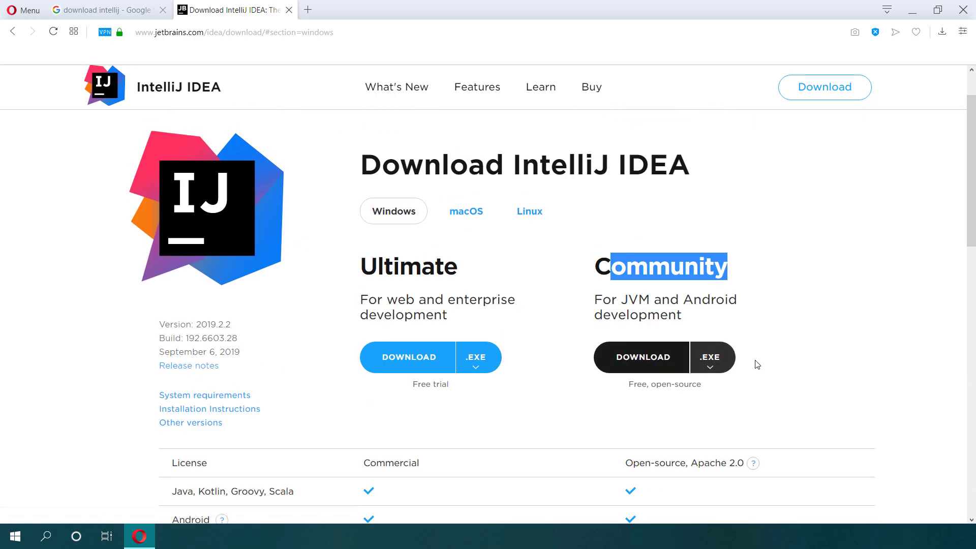
Check which Windows installer formats are offered for the Community edition
click(657, 292)
drag(603, 267, 697, 267)
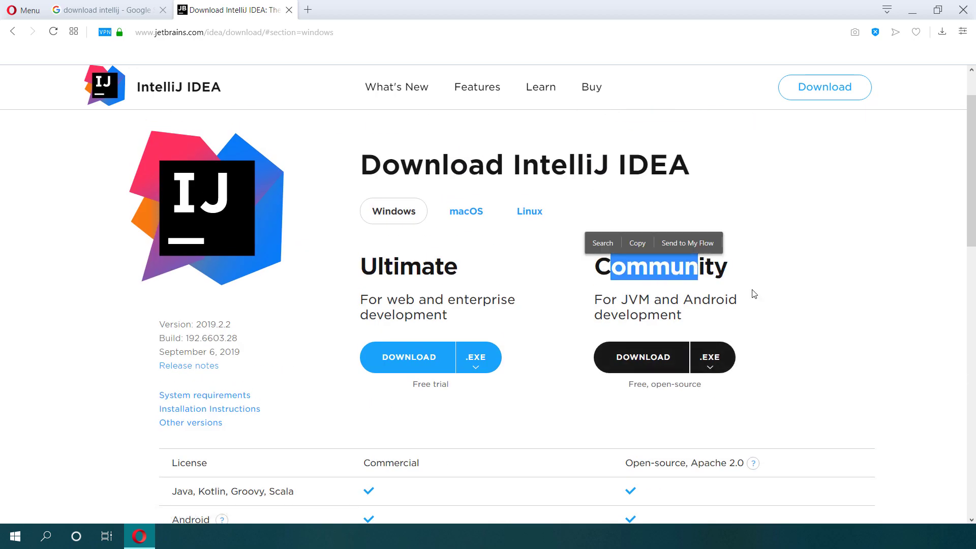
click(717, 371)
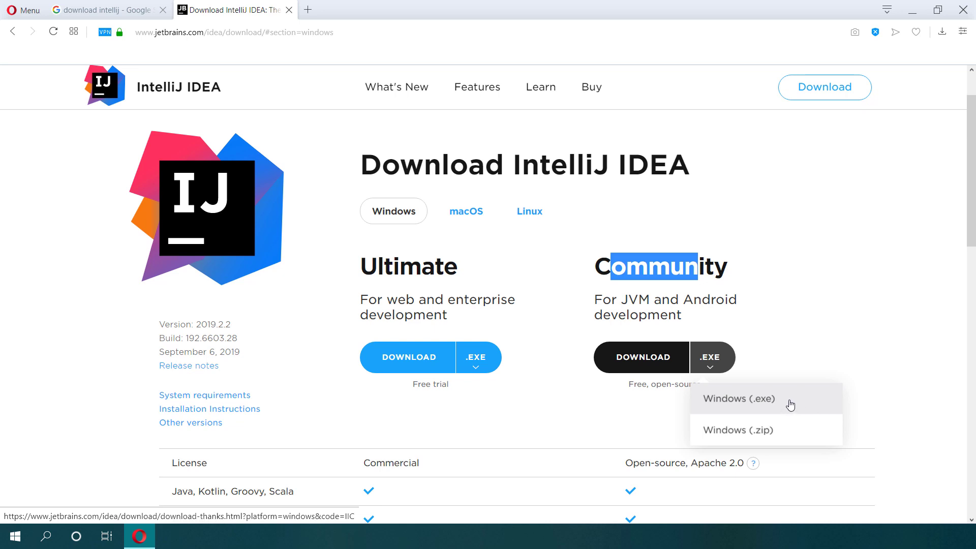
click(849, 335)
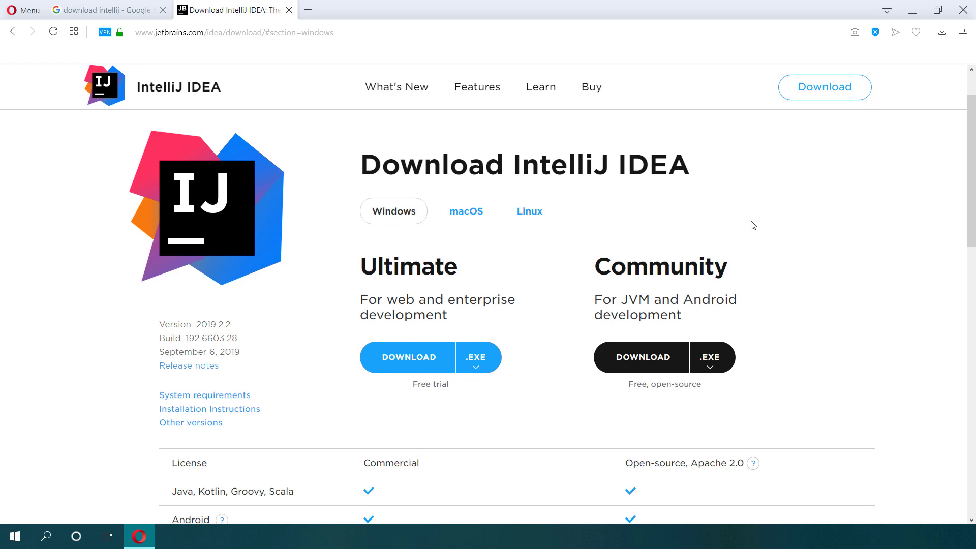
Minimize the browser, launch the IntelliJ IDEA installer from the desktop and accept the default destination folder
click(913, 11)
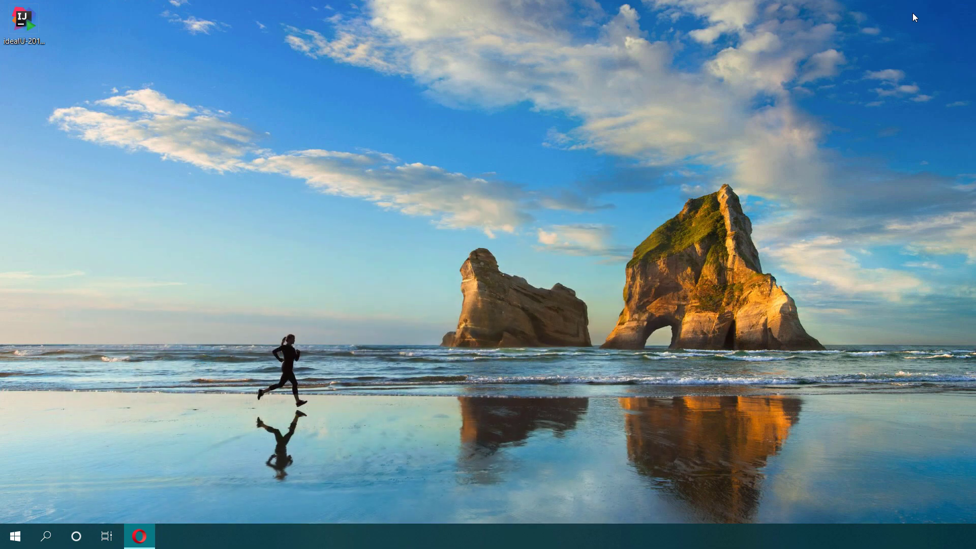
double_click(31, 34)
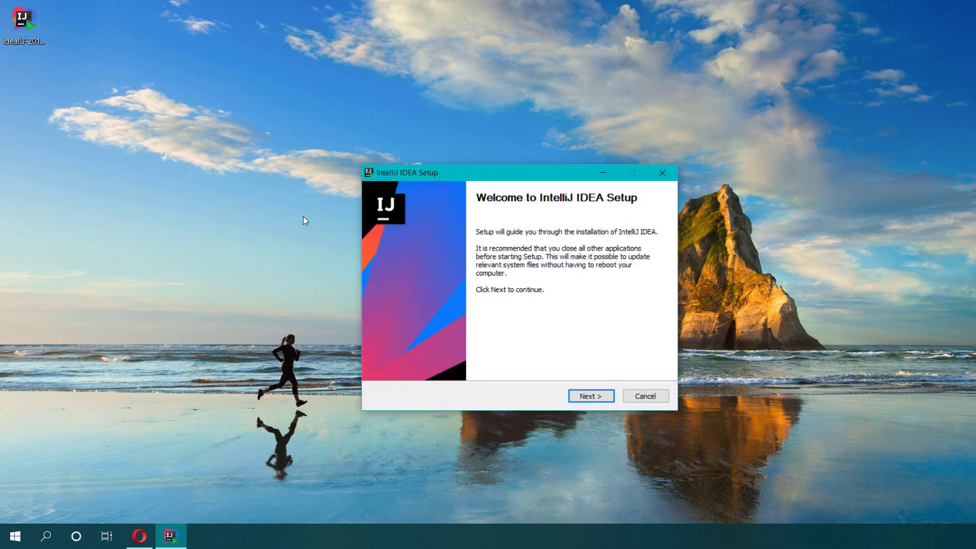
click(588, 400)
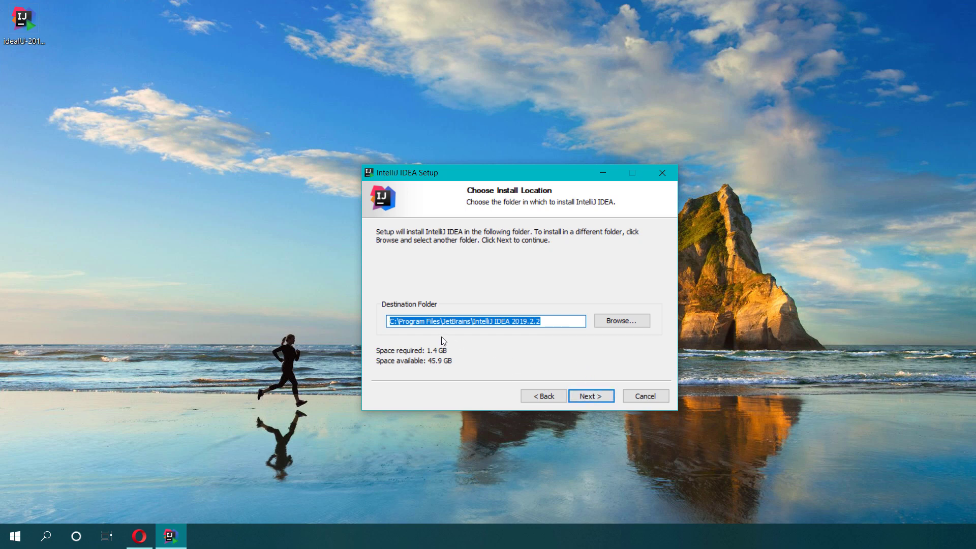
click(590, 395)
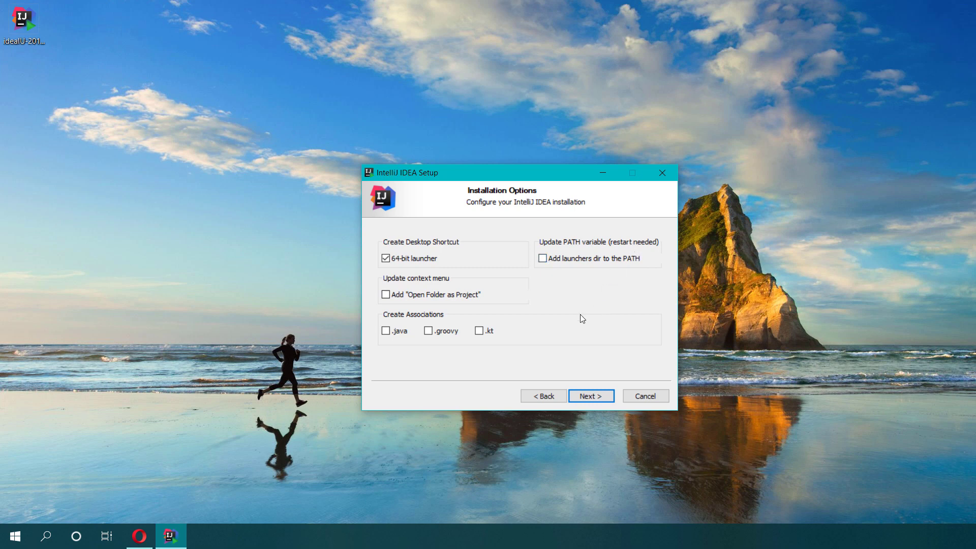
Install with the launchers directory added to the PATH and the JetBrains Start menu folder, finishing setup with a manual reboot
click(545, 258)
click(593, 397)
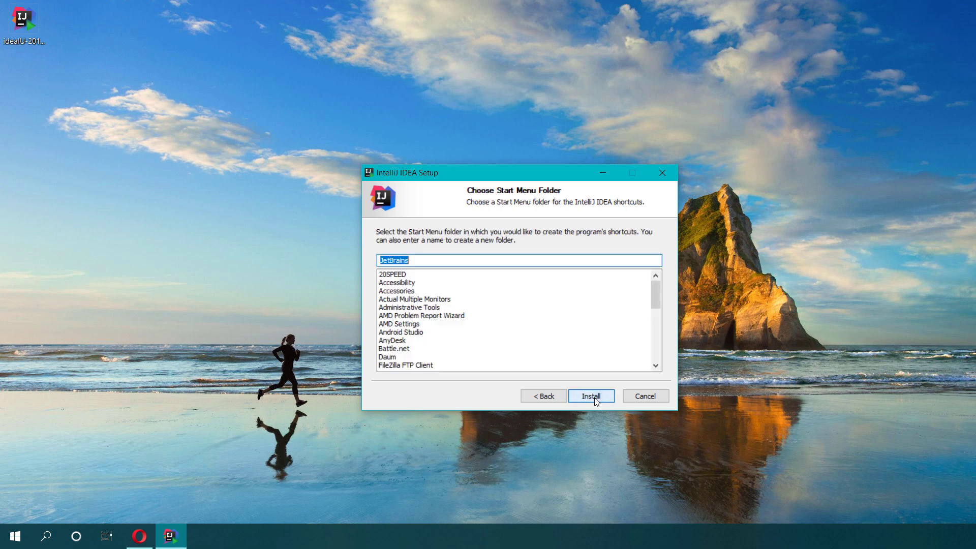
click(593, 397)
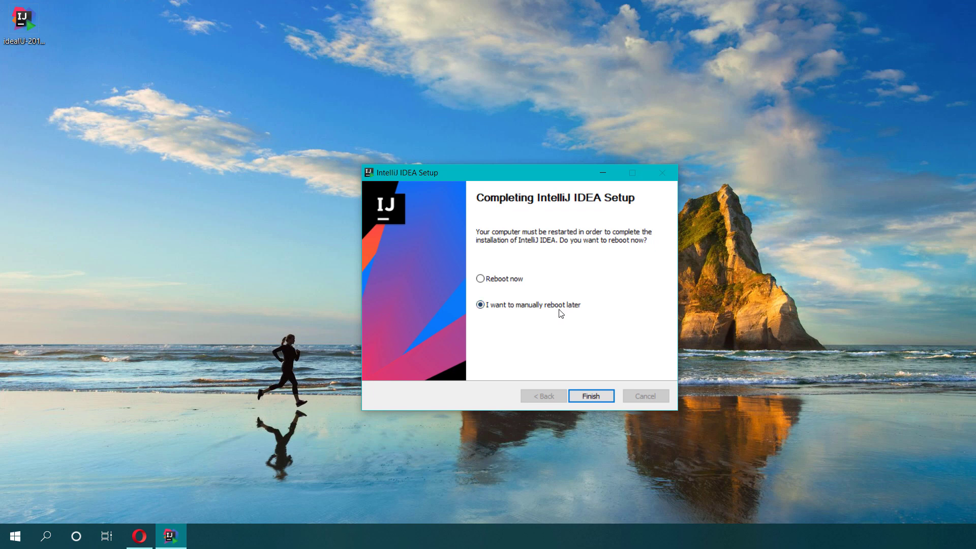
click(591, 396)
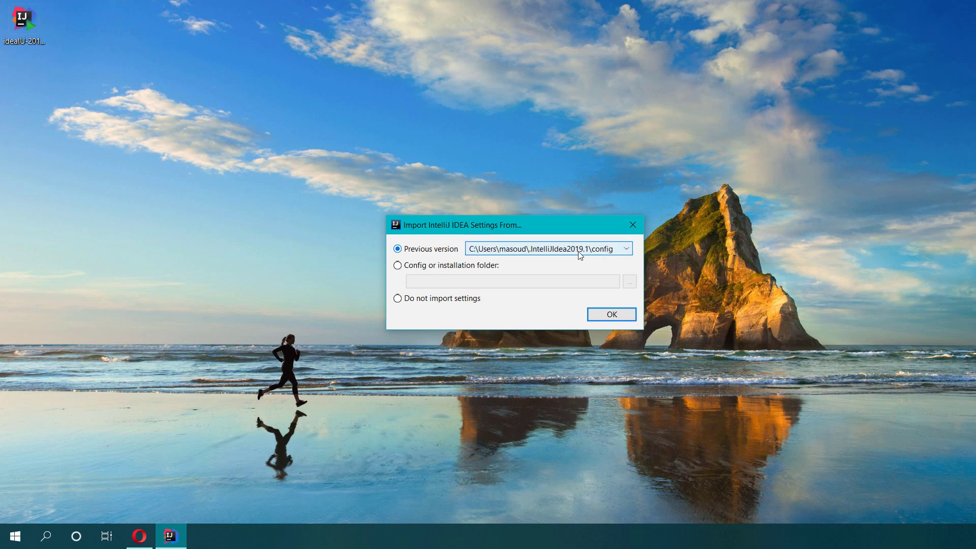
Complete the first-run configuration without importing settings, using the Light theme, the default plugins and no featured plugins
click(415, 302)
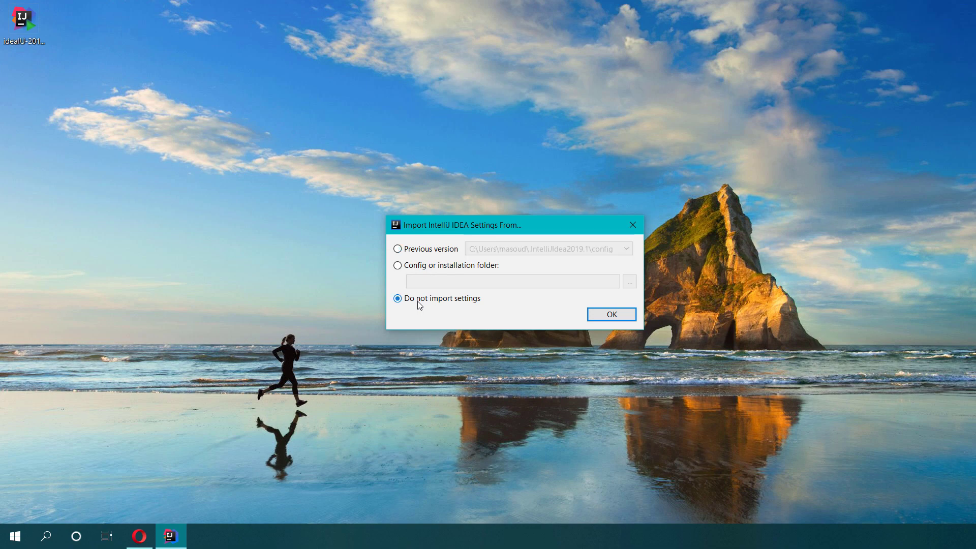
click(618, 318)
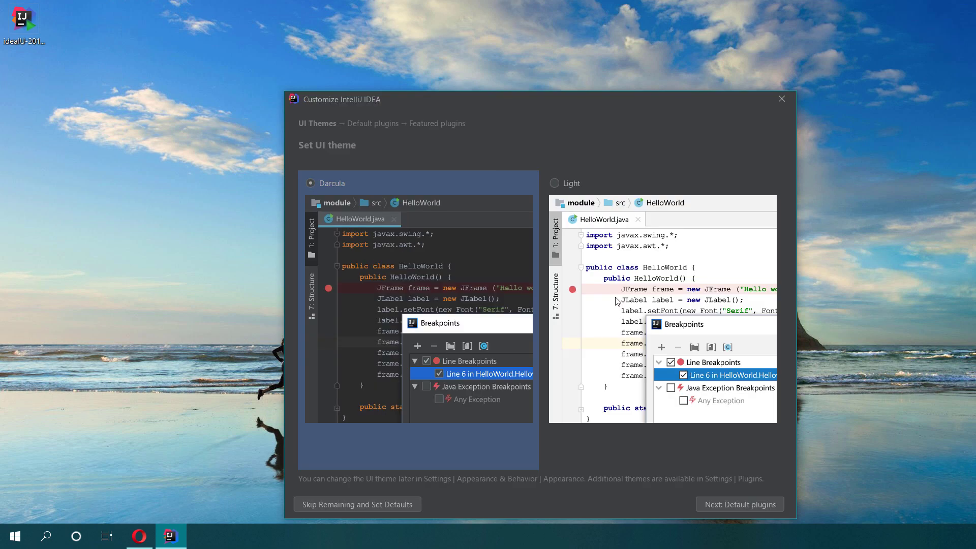
drag(537, 102, 450, 72)
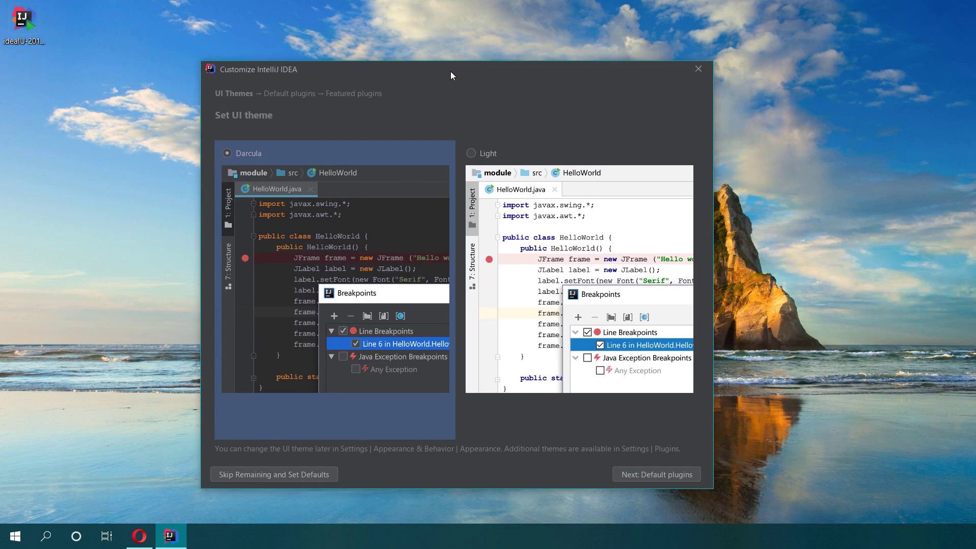
click(478, 153)
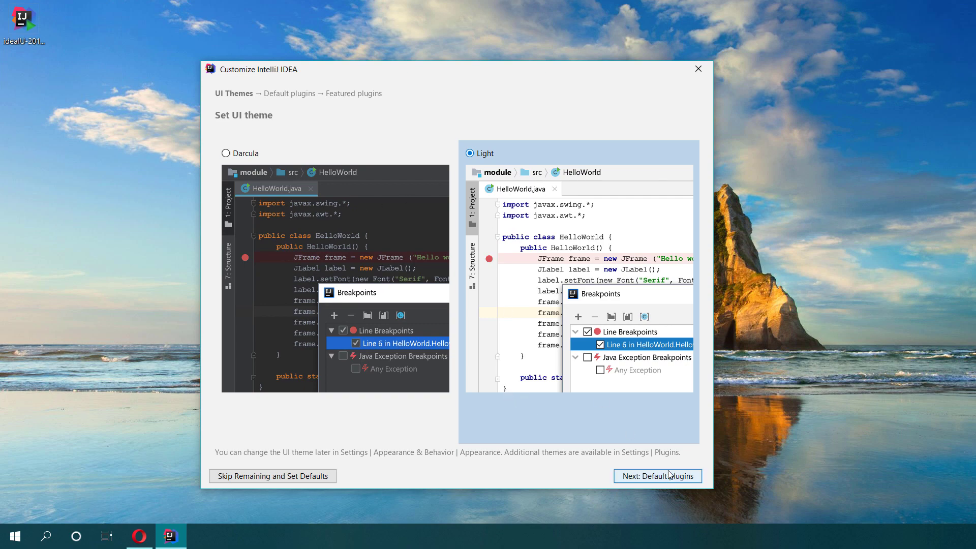
click(654, 477)
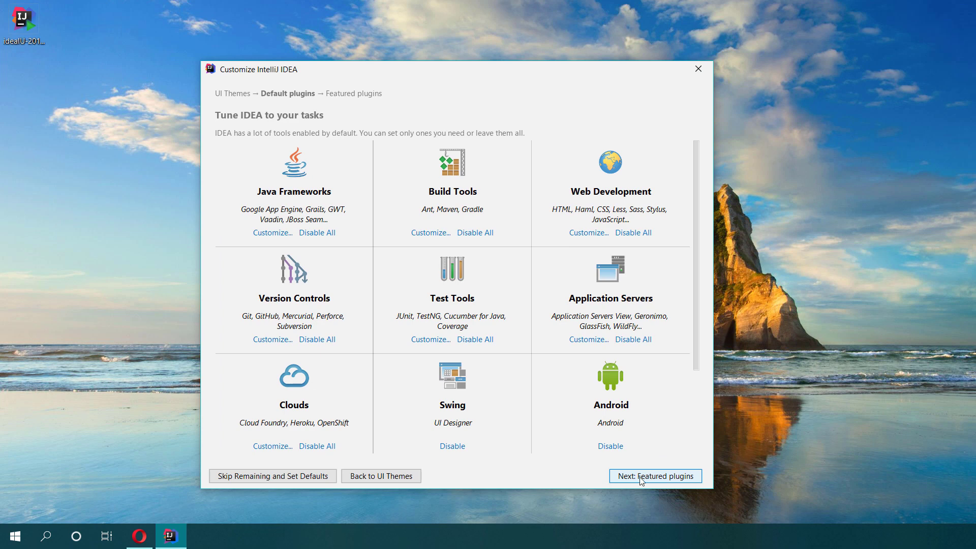
click(649, 477)
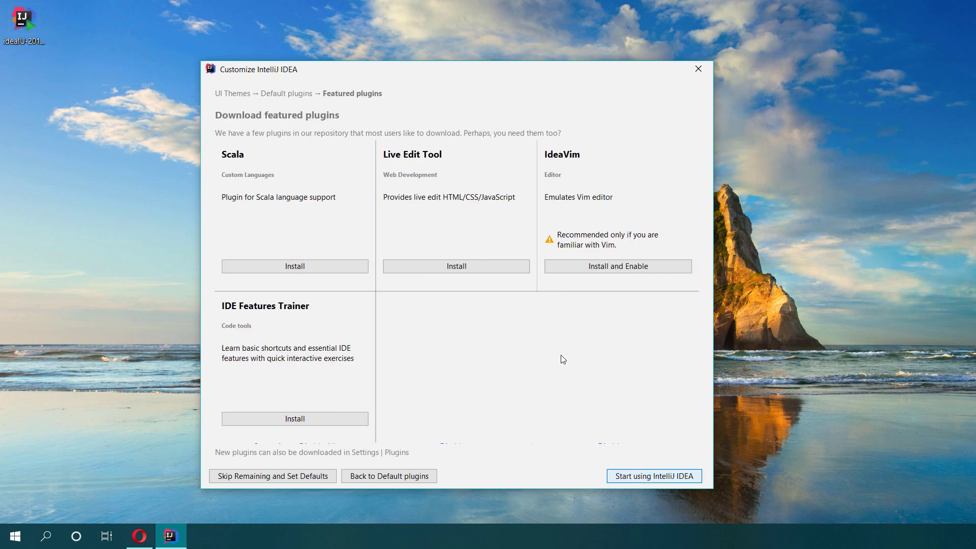
click(662, 480)
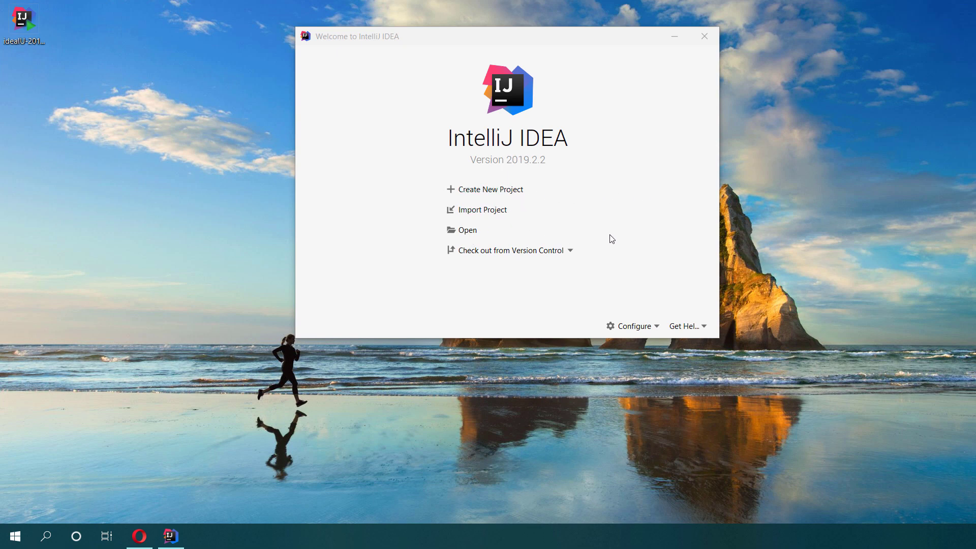
click(571, 251)
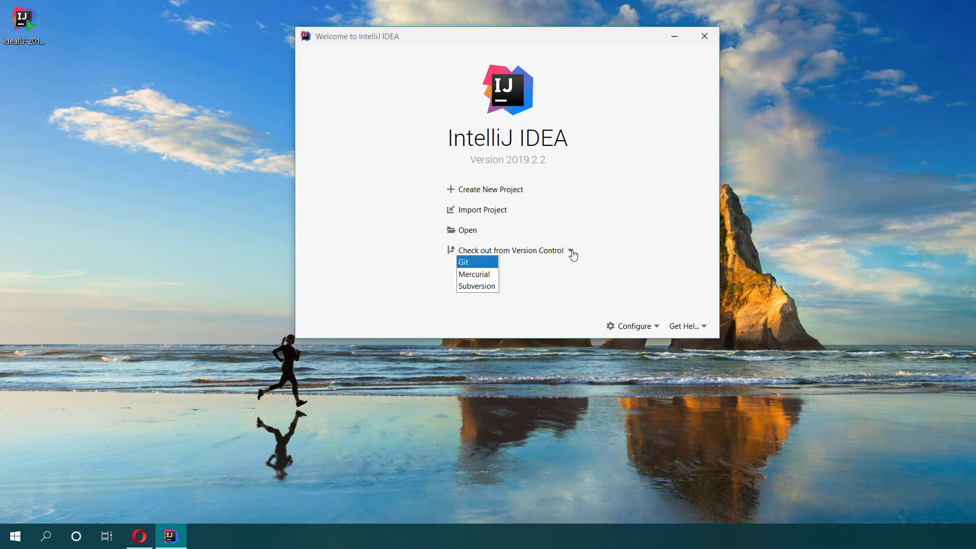
click(666, 220)
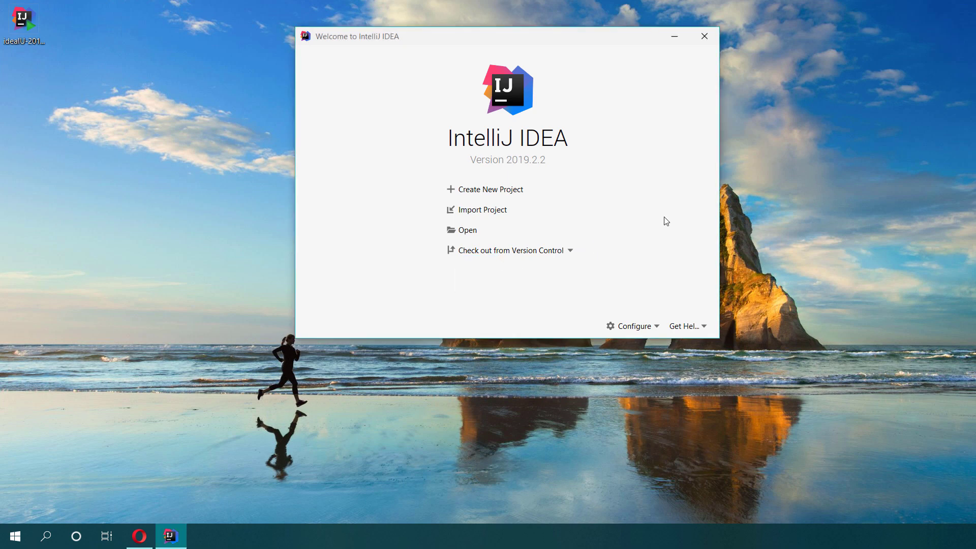
Start a new Java project and choose 9-ea as its project SDK
click(503, 194)
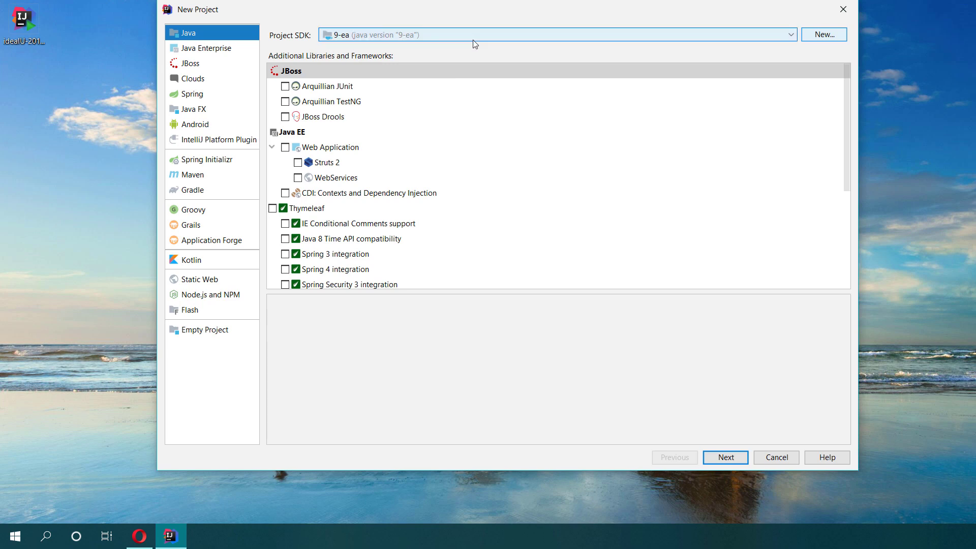
click(354, 36)
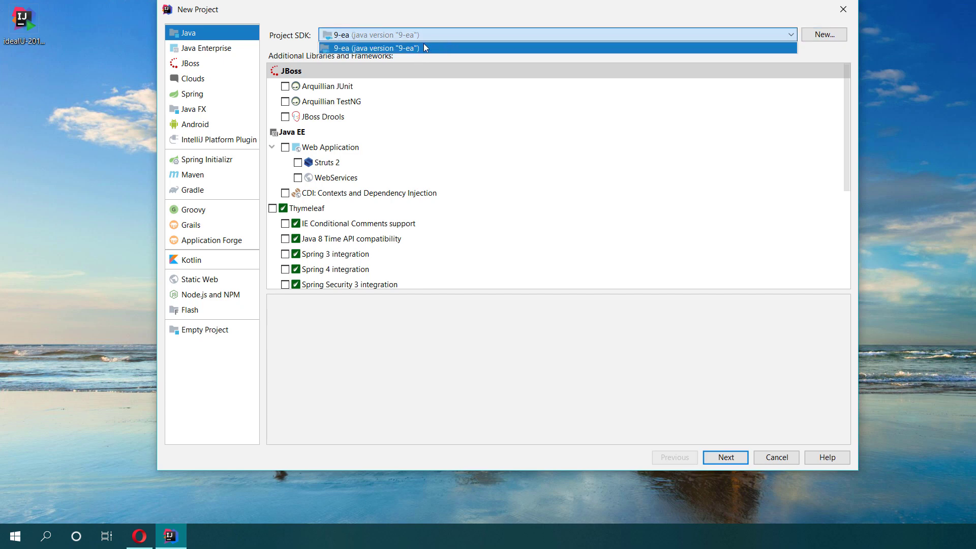
click(423, 45)
click(821, 37)
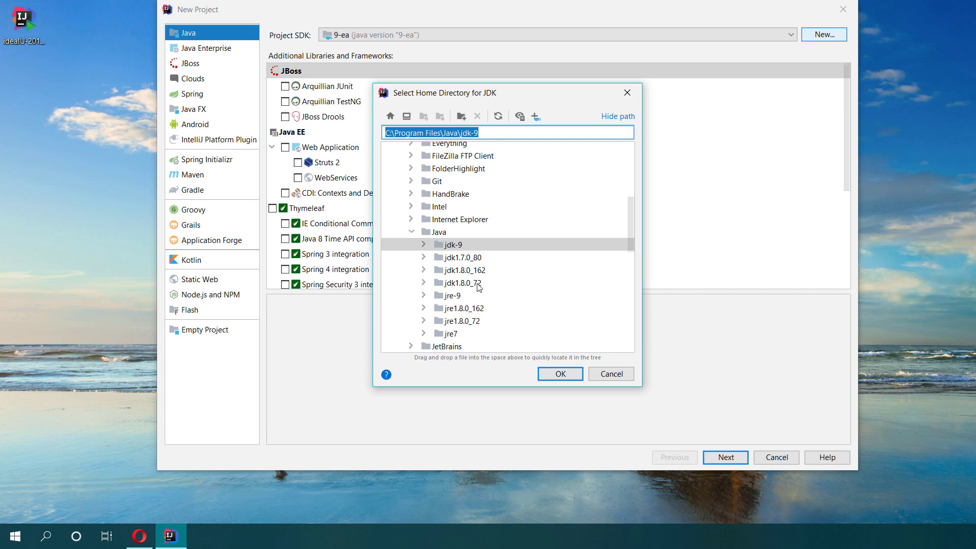
click(458, 249)
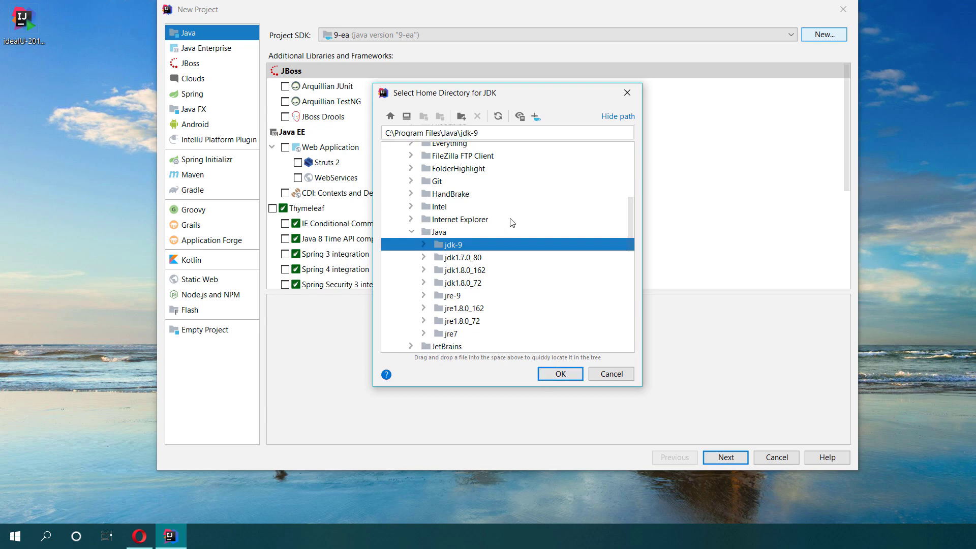
click(614, 370)
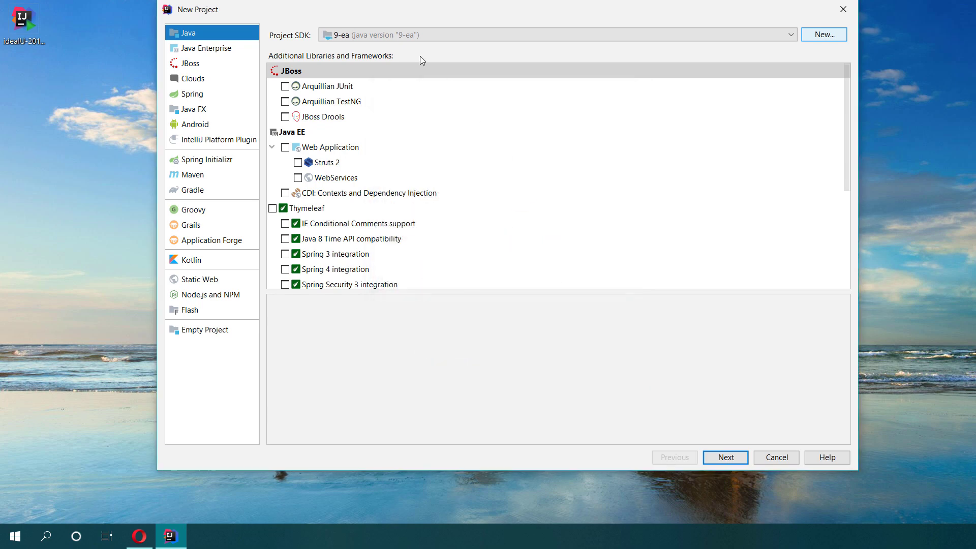
Check the available project SDKs and the JDK home directories under Program Files, keeping 9-ea as the project SDK
click(428, 34)
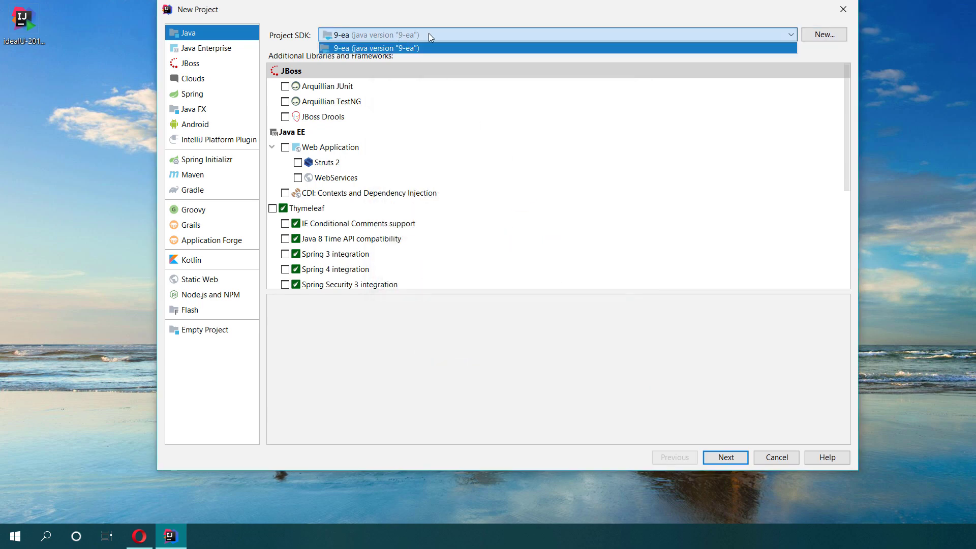
click(428, 34)
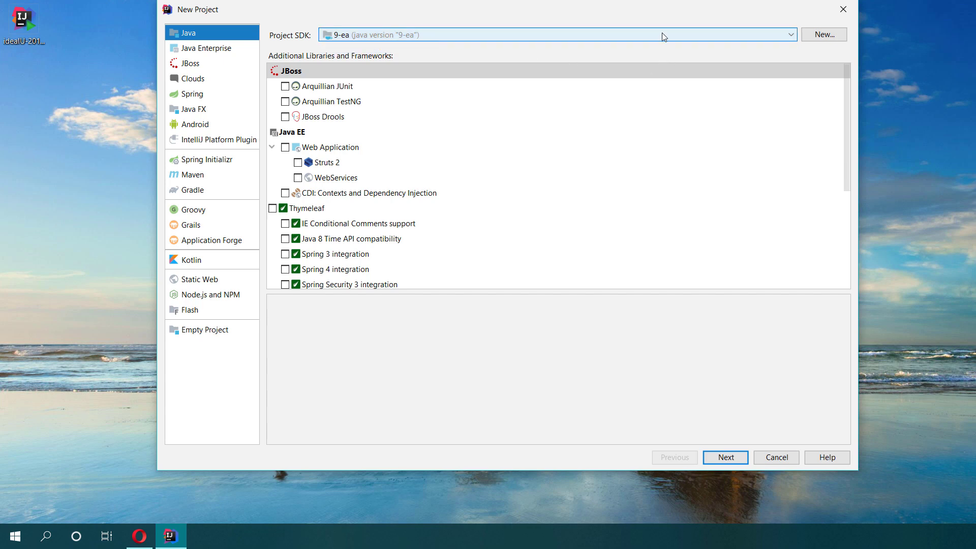
click(823, 34)
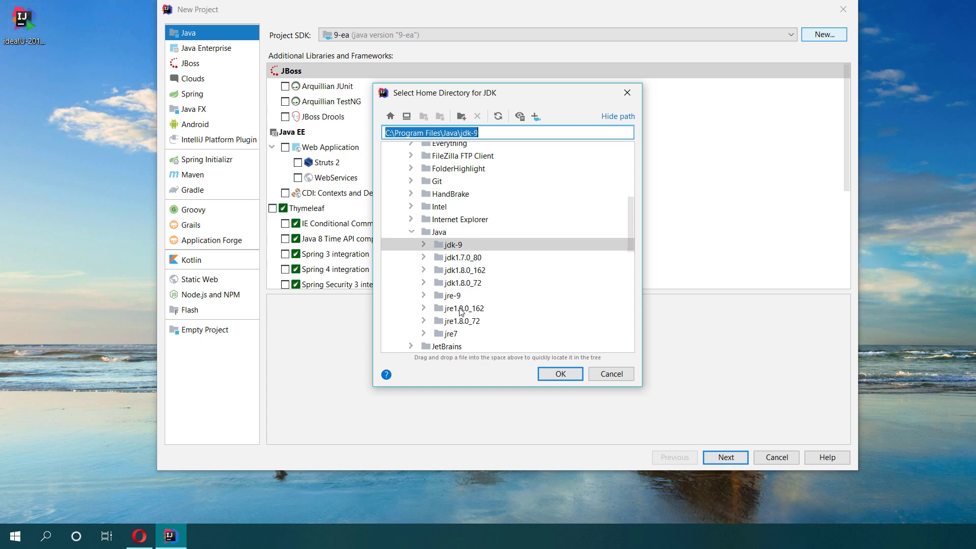
click(608, 377)
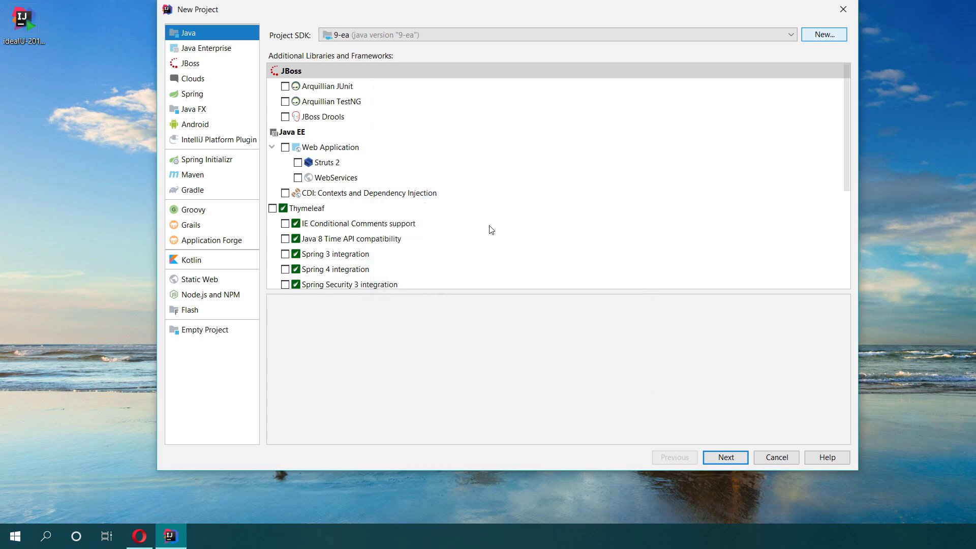
Continue without additional frameworks and base the project on the Command Line App template
click(727, 458)
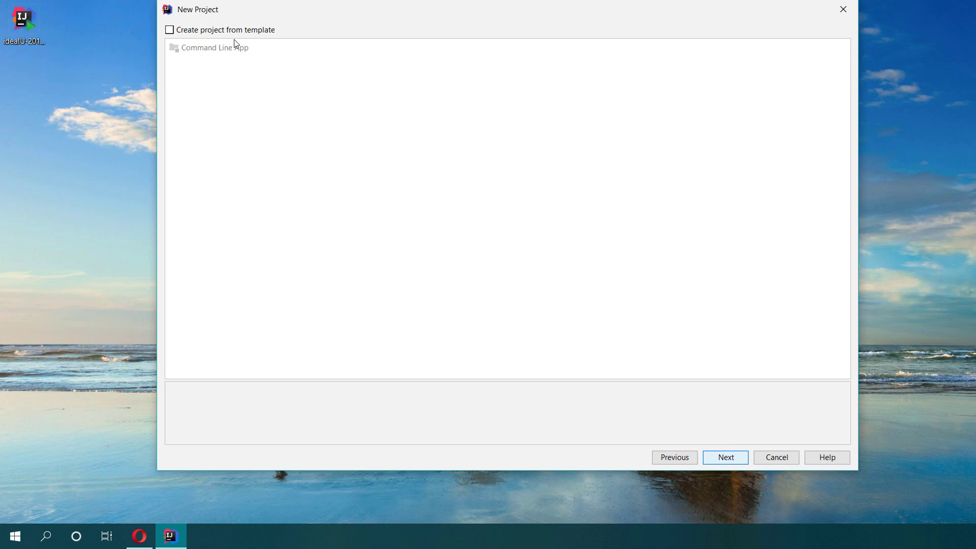
click(218, 34)
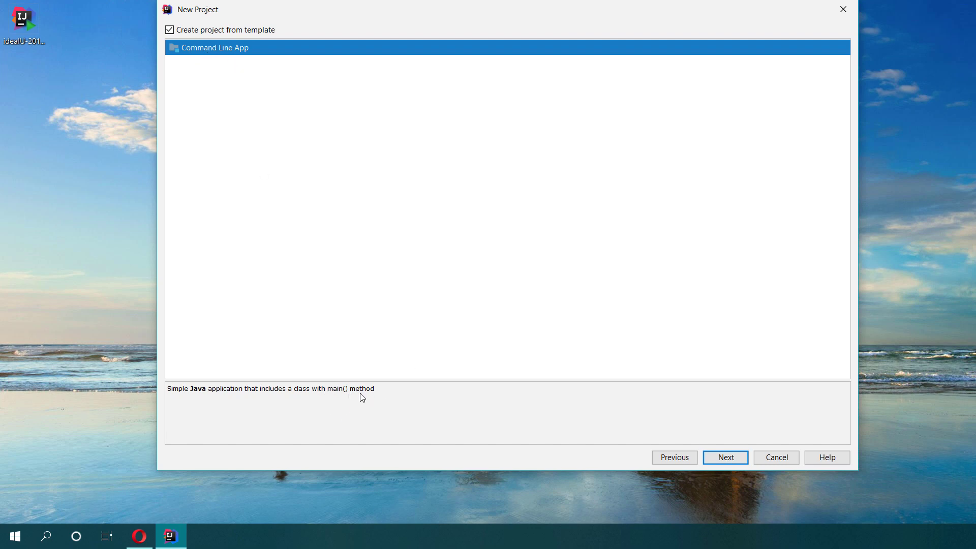
click(732, 458)
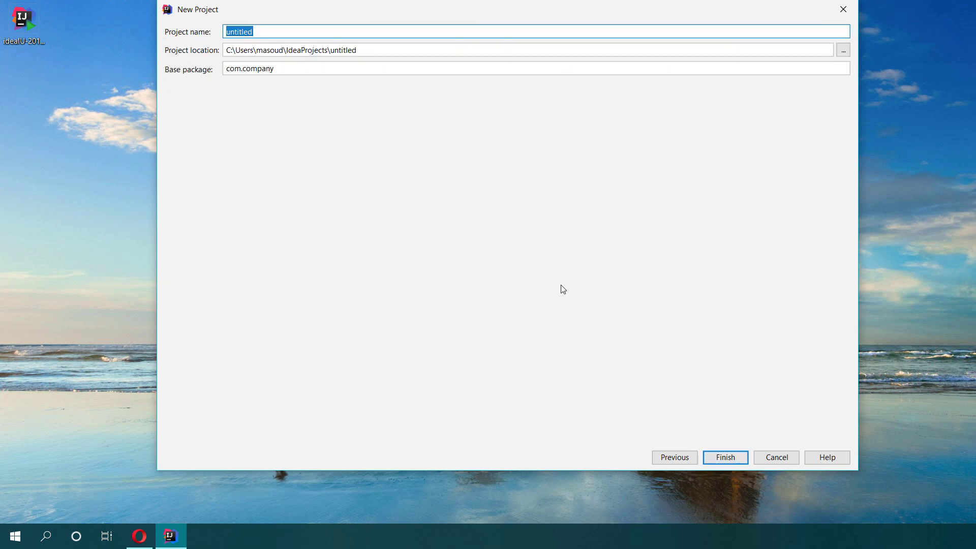
Name the new project fundementals
text(Fun)
key(BackSpace)
key(BackSpace)
text(Fun)
key(BackSpace)
key(BackSpace)
key(BackSpace)
text(fundementals)
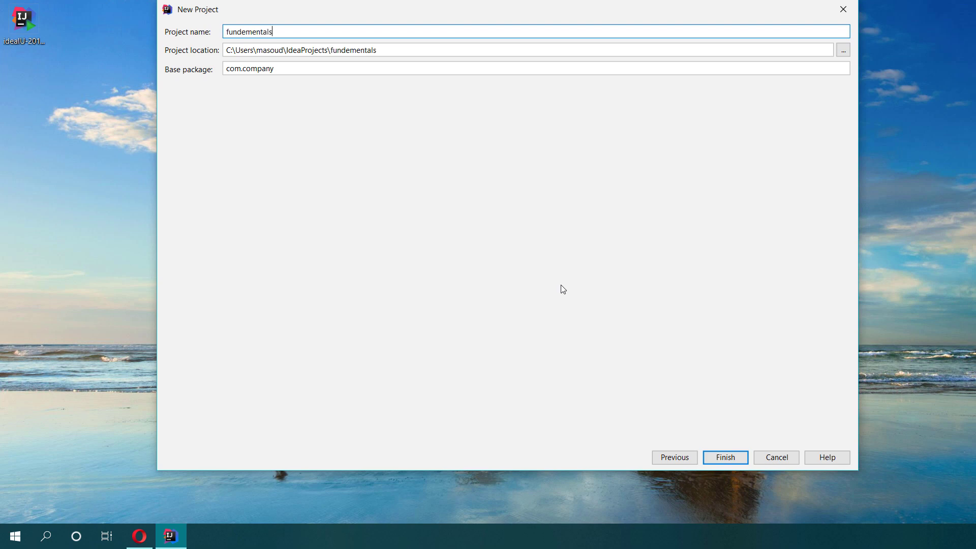
Set the project's base package to com.next
double_click(241, 68)
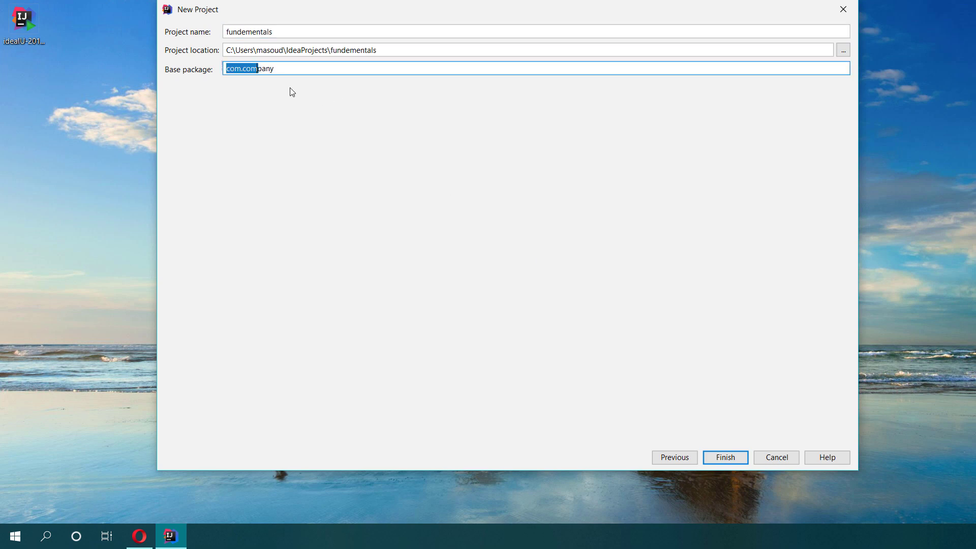
click(273, 70)
double_click(265, 72)
click(261, 69)
double_click(260, 69)
click(260, 68)
drag(243, 69, 281, 69)
text(.)
key(BackSpace)
Choose the Youtube Java Programming Tutorial folder on drive F: as the project location
click(843, 50)
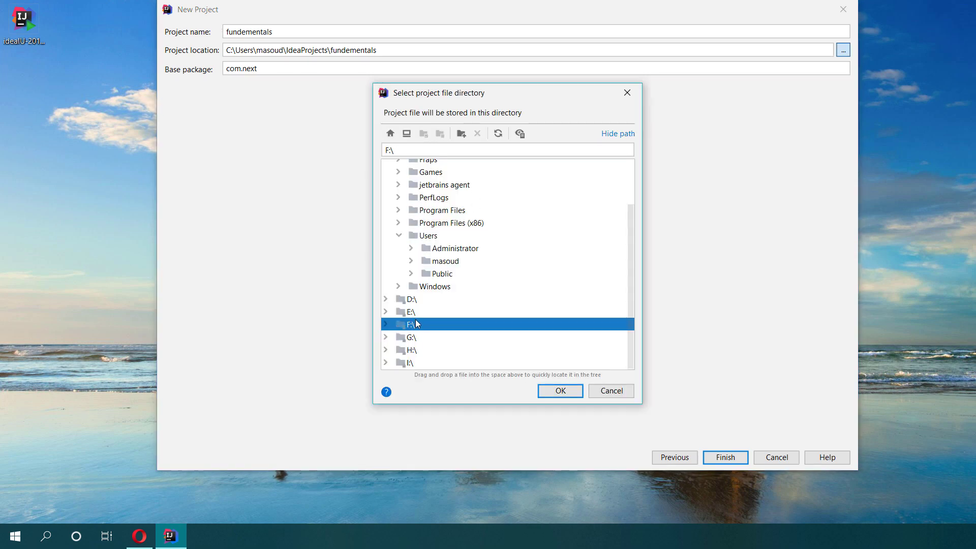
double_click(418, 328)
scroll(518, 331, down, 4)
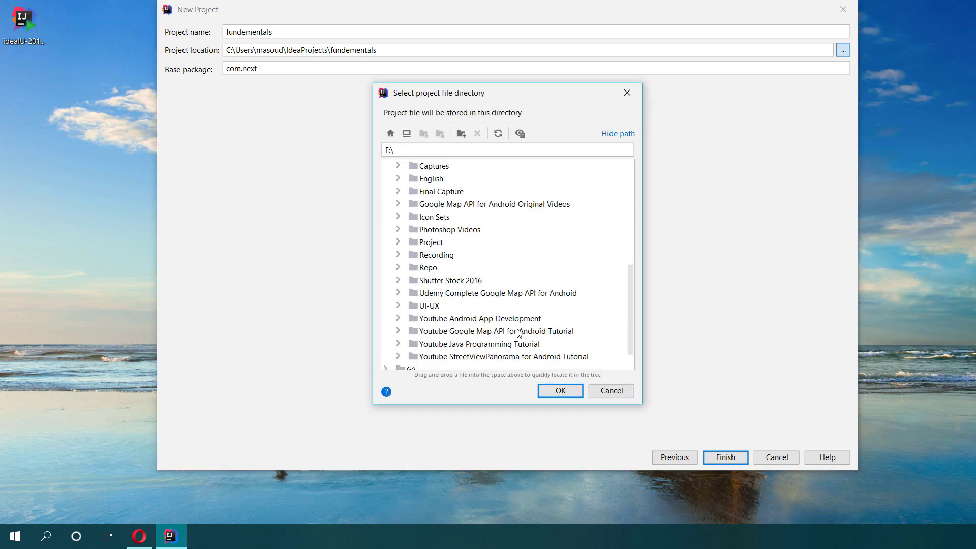
scroll(541, 340, down, 1)
click(464, 314)
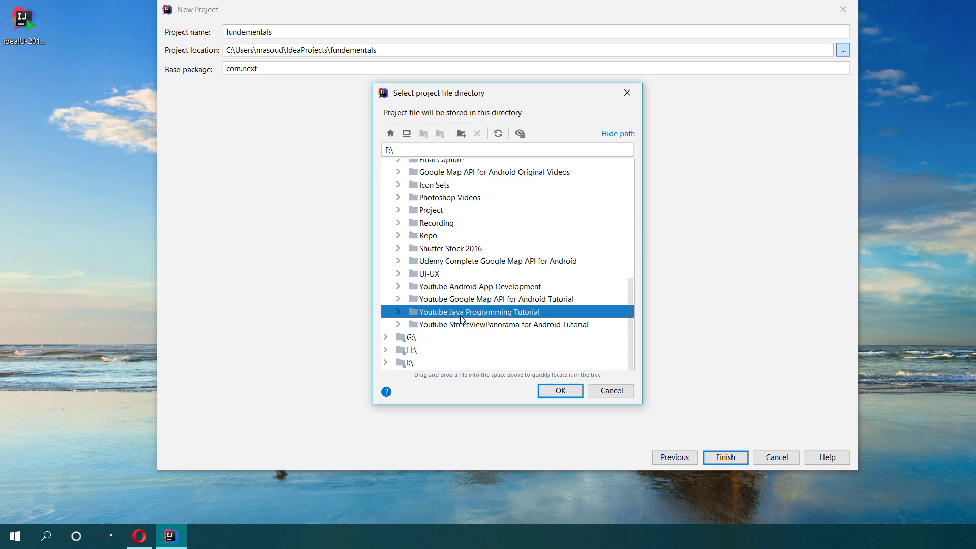
key(Return)
Add a Fundementals subfolder to the project location and create the project, allowing the missing directory to be made
click(376, 49)
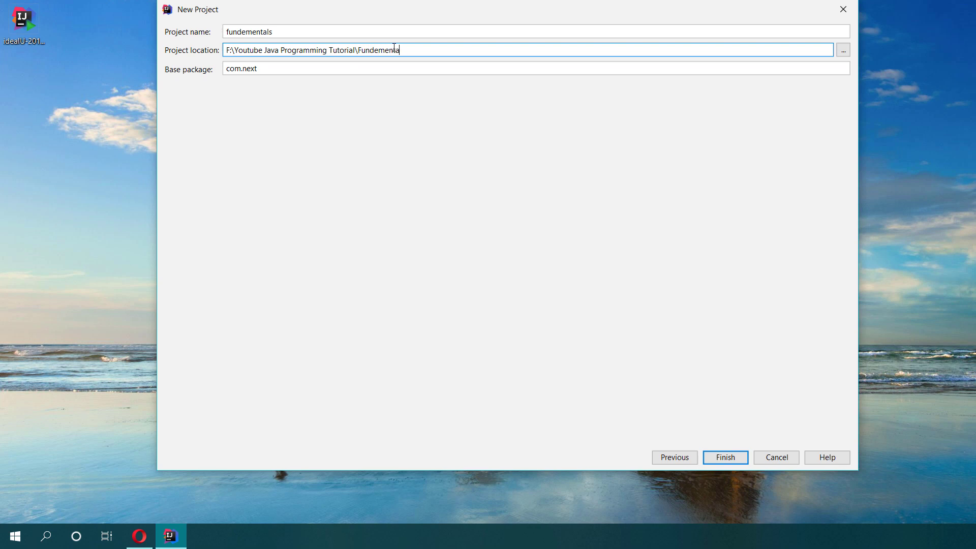
click(725, 457)
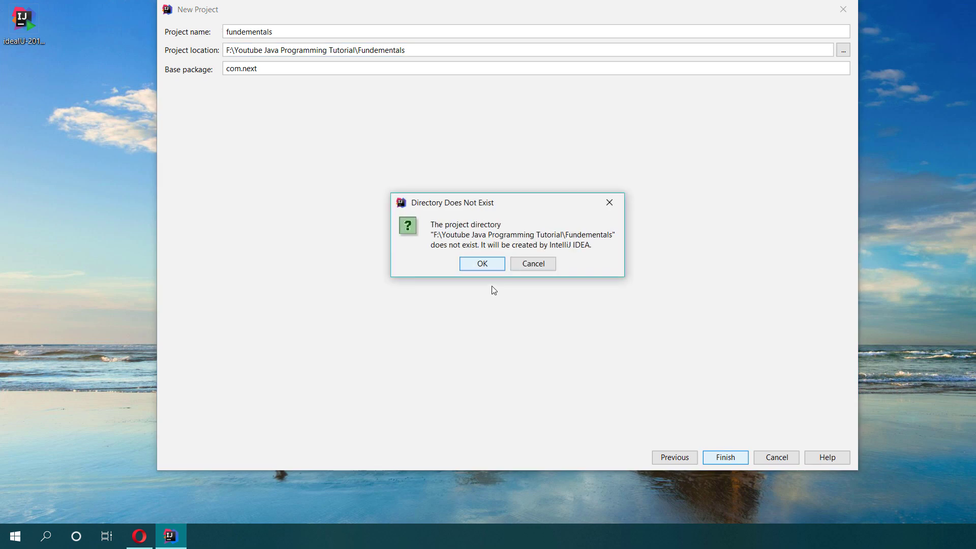
click(482, 264)
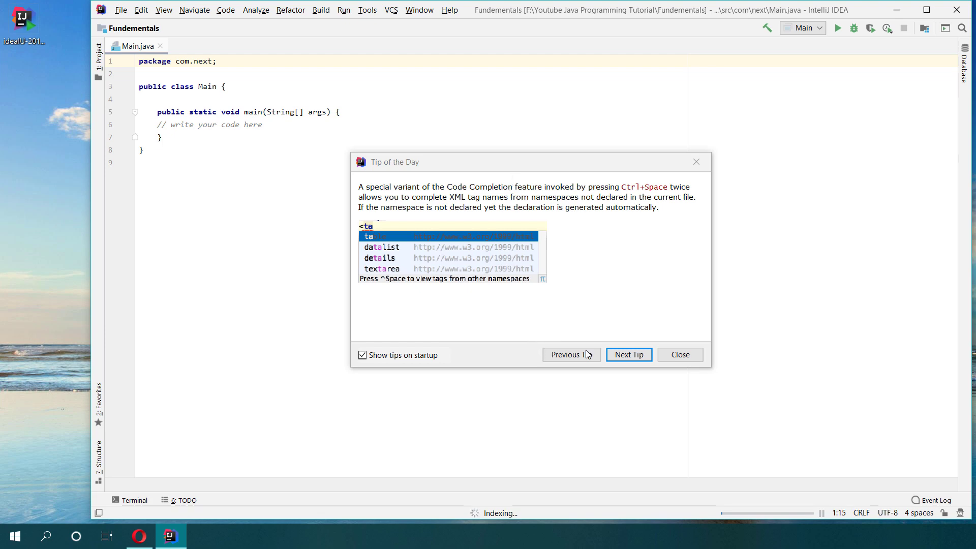
Browse a few Tip of the Day entries, disable showing tips on startup and close the dialog
click(624, 356)
click(624, 356)
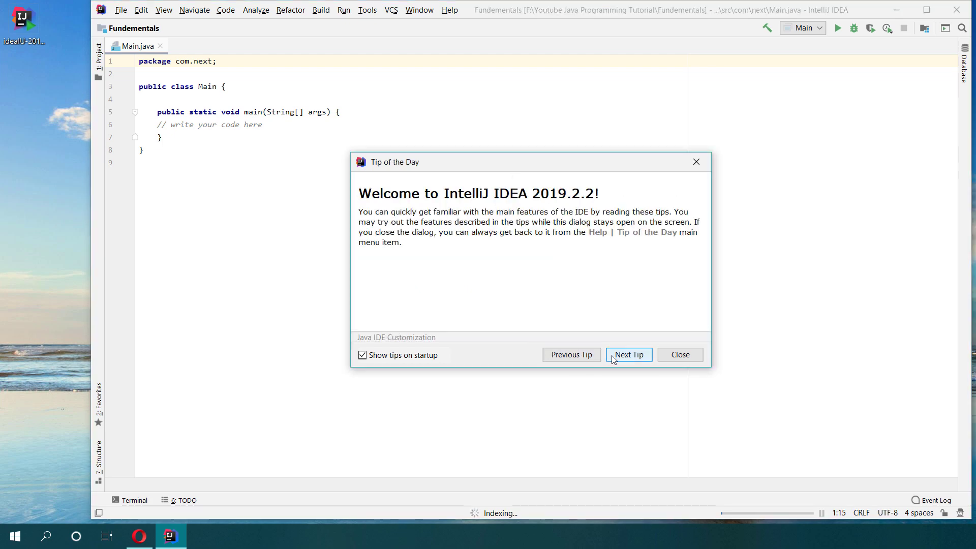
click(618, 357)
click(571, 354)
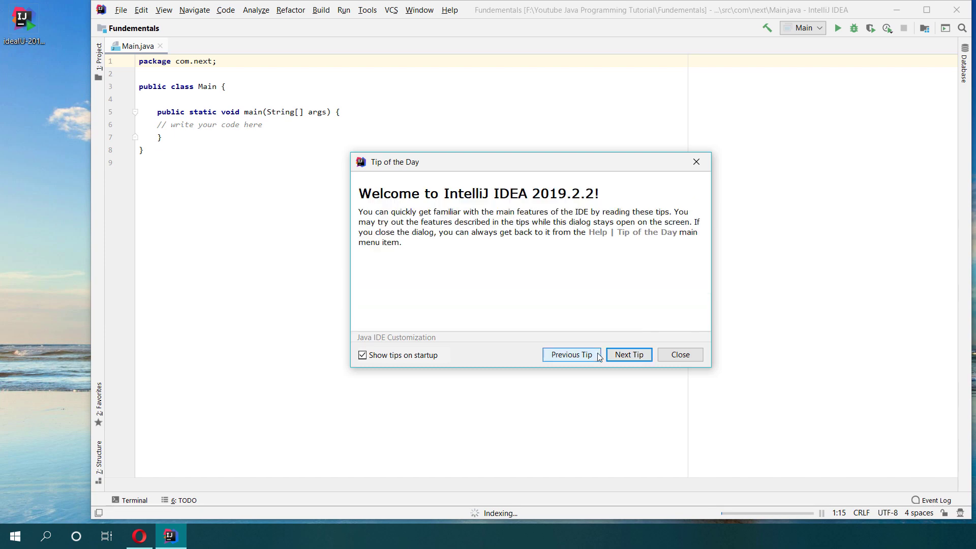
click(629, 355)
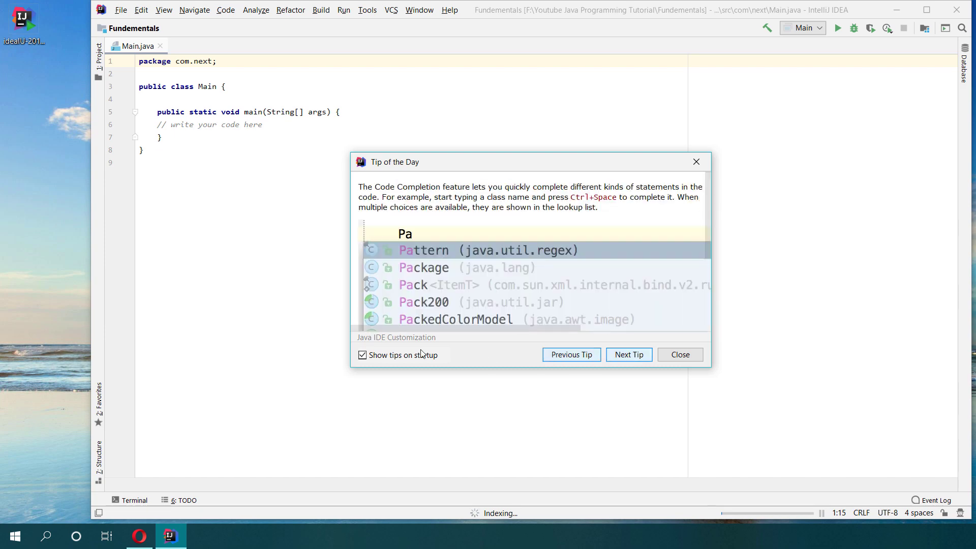
click(362, 355)
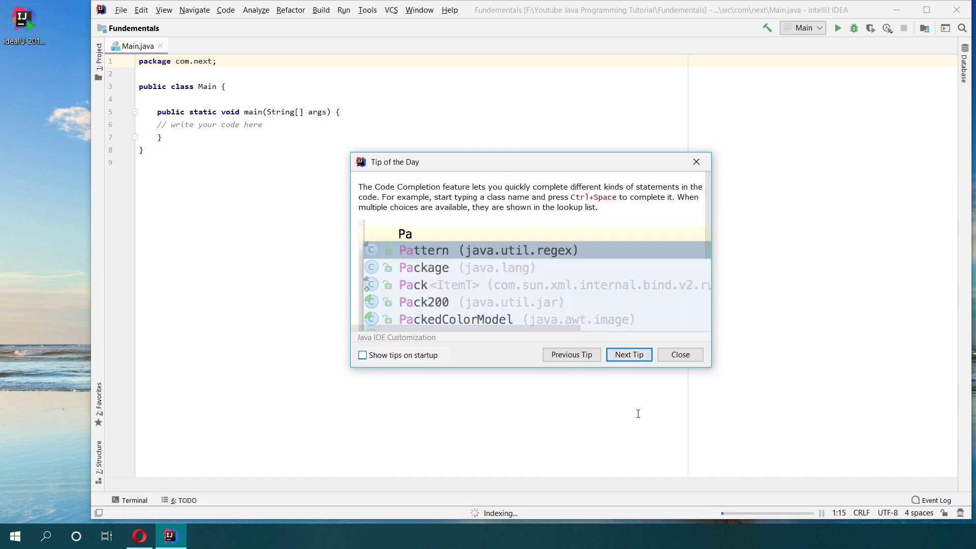
click(680, 355)
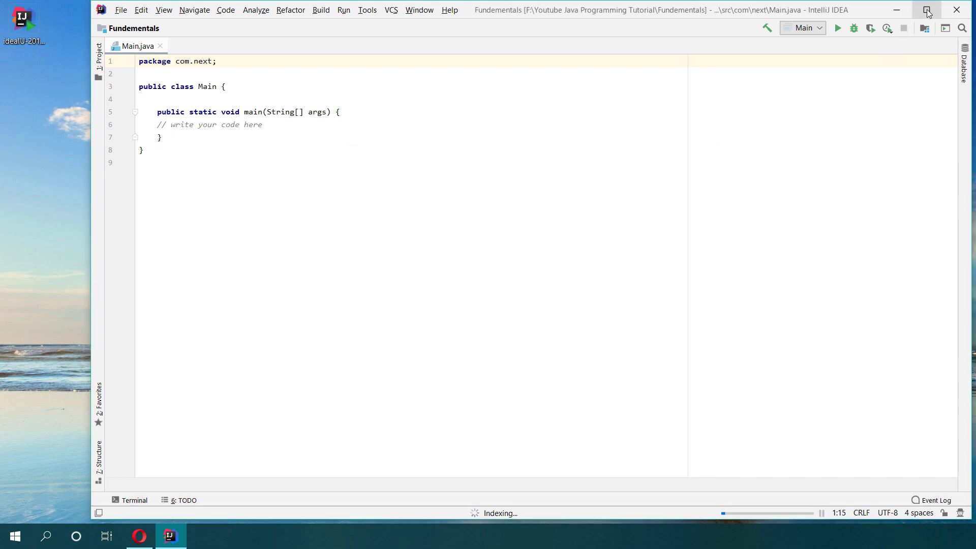
Maximize the IDE window and show the project file tree, narrowed to give the editor more room
key(super+Up)
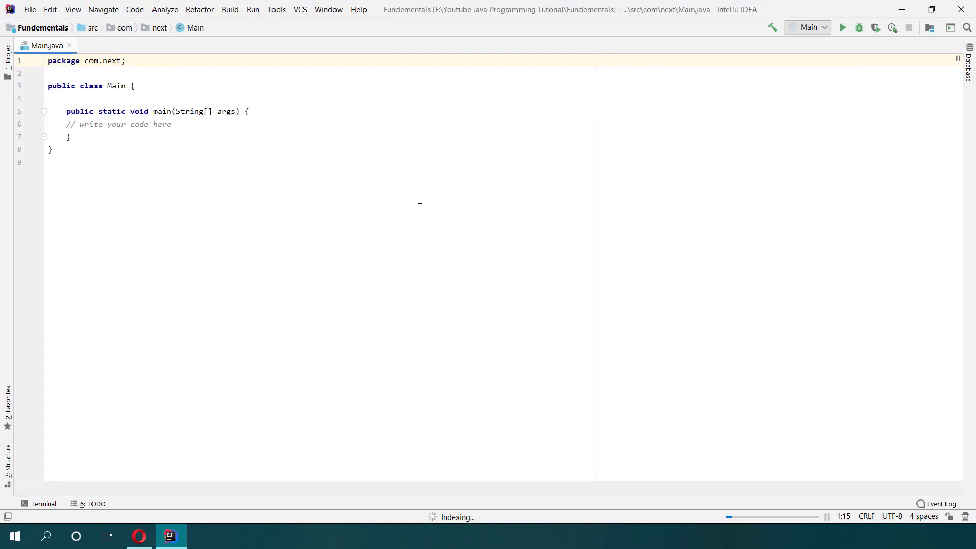
click(491, 298)
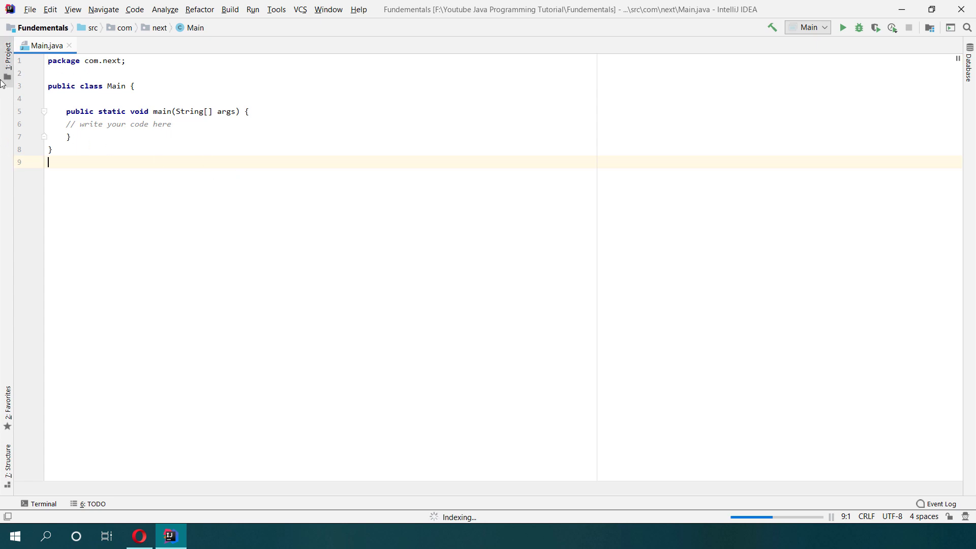
click(8, 74)
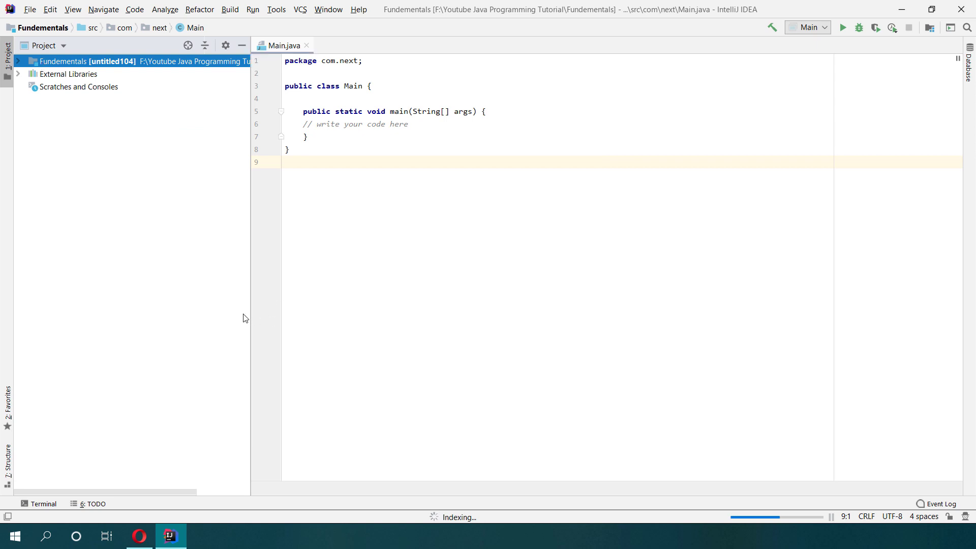
drag(249, 308, 201, 309)
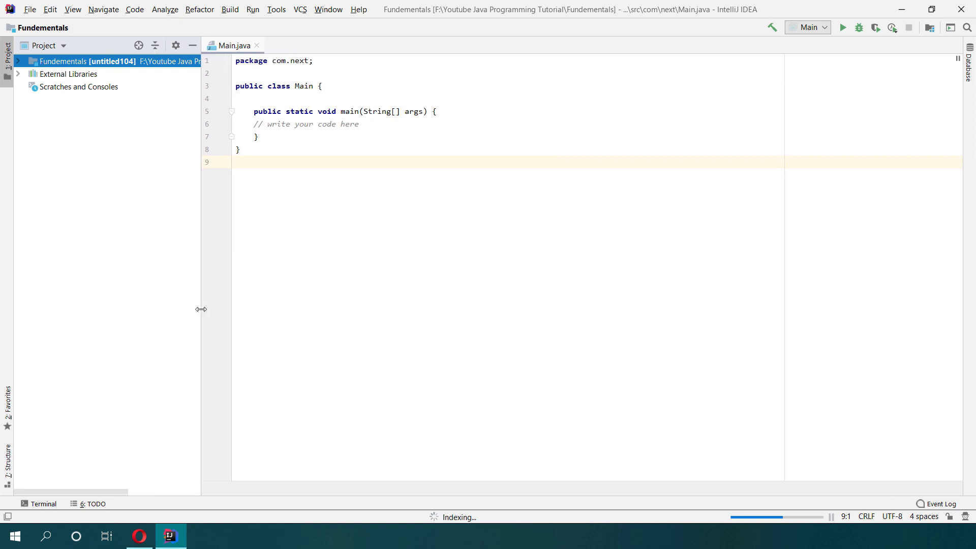
Expand the project down to the com.next package inside src and open its Main class
click(19, 61)
double_click(44, 88)
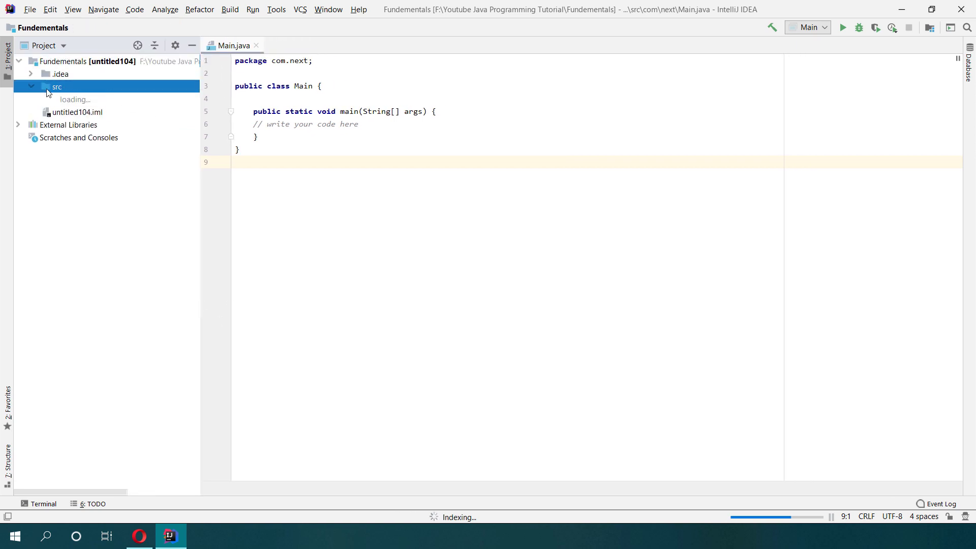
click(76, 103)
double_click(77, 102)
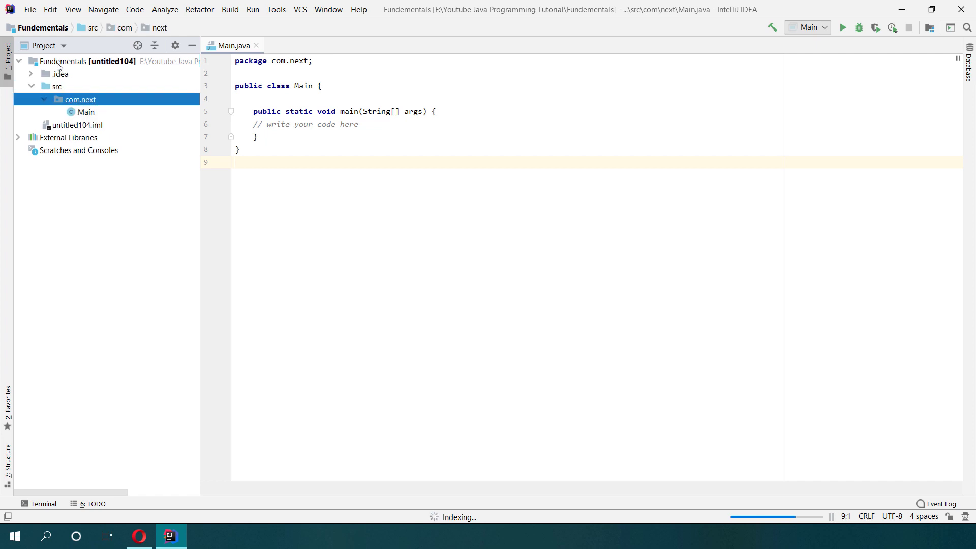
click(76, 64)
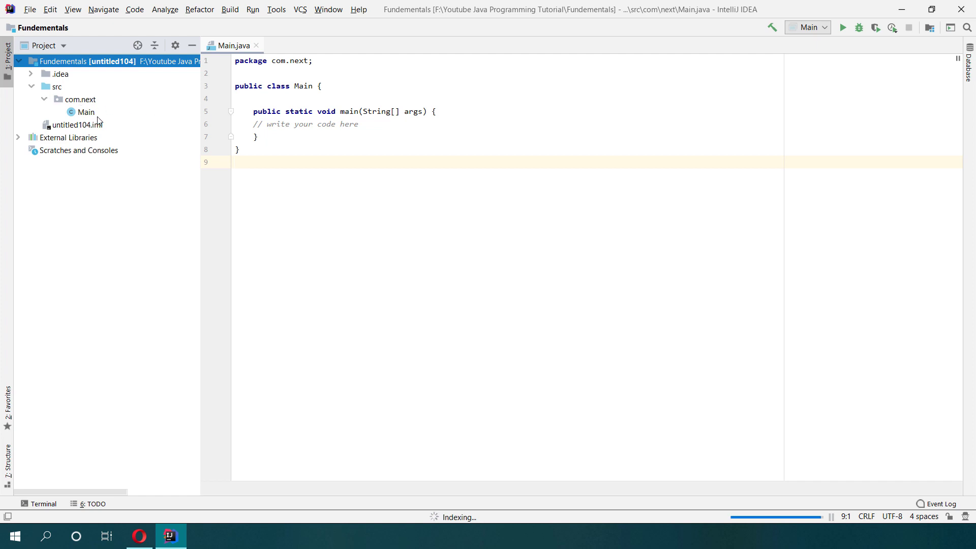
click(94, 112)
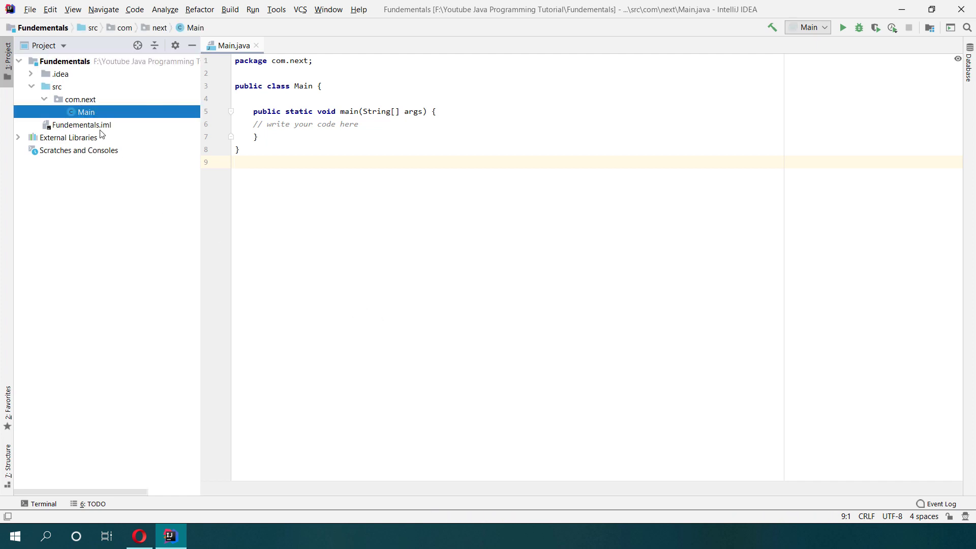
double_click(86, 115)
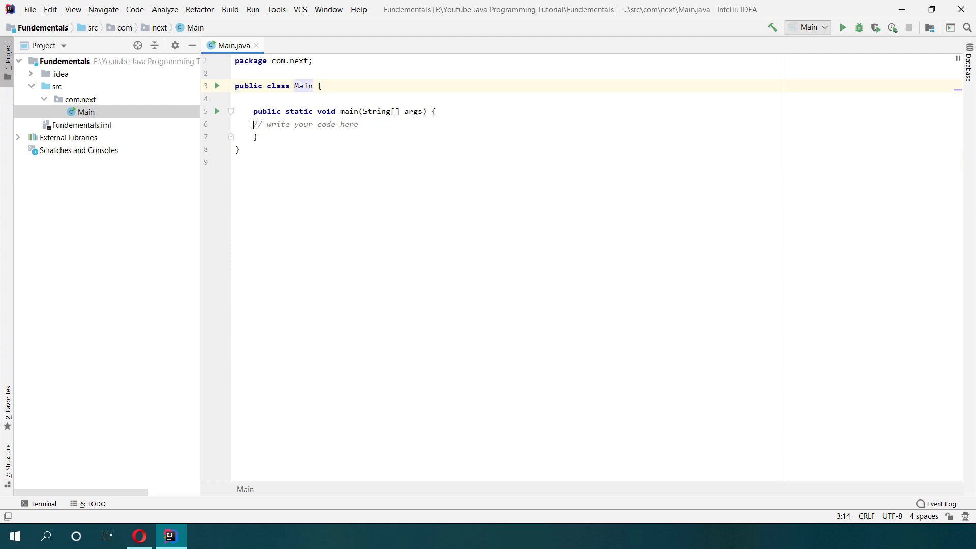
Highlight the "write your code here" comment inside the main method
drag(253, 125, 373, 129)
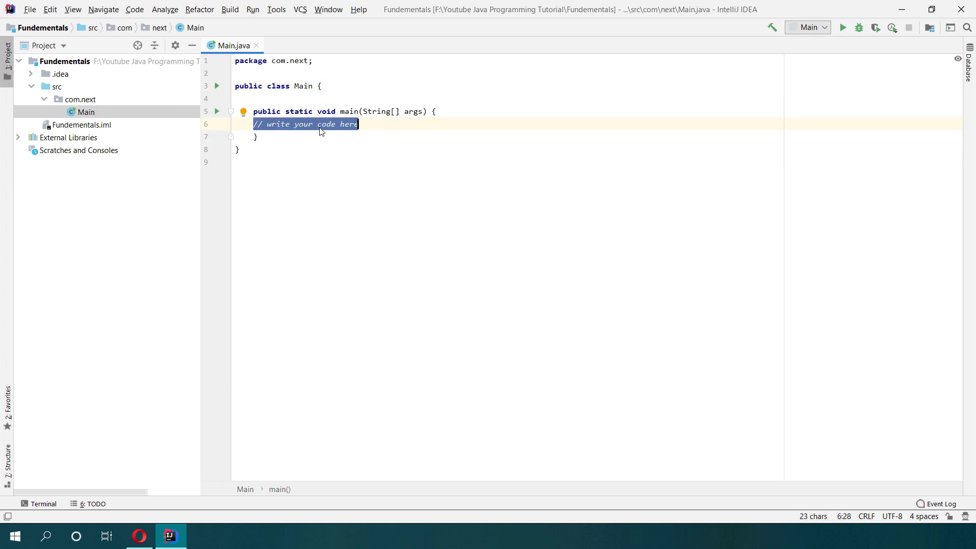
click(282, 134)
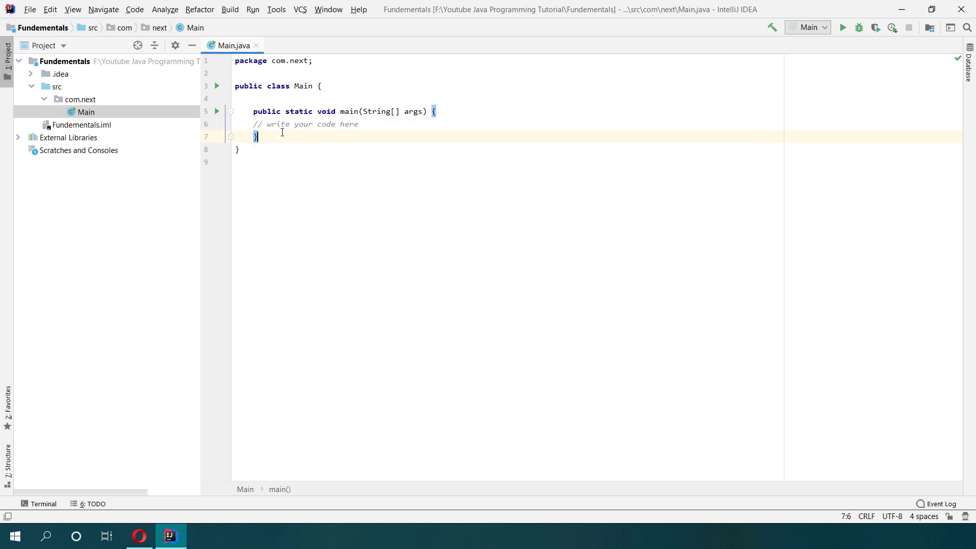
drag(272, 126, 383, 123)
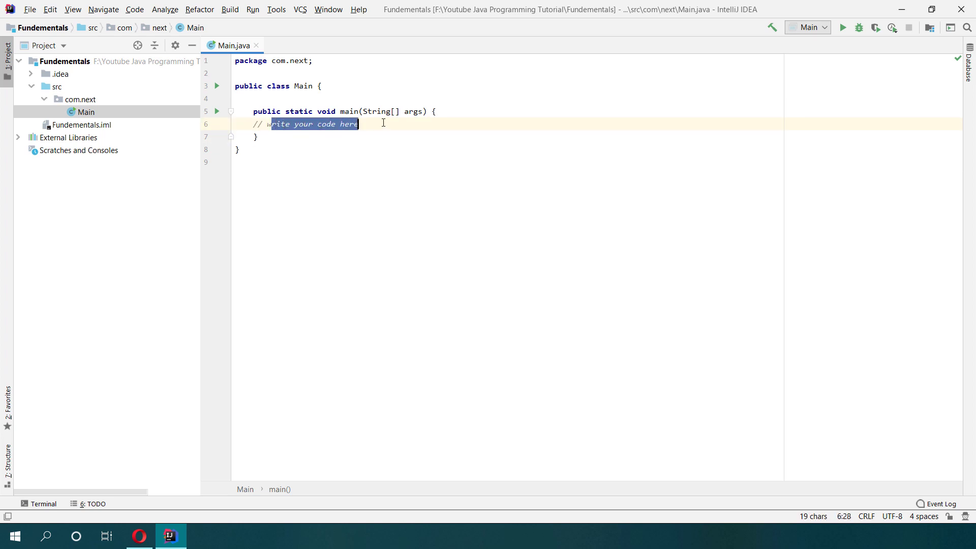
Rename the com.next package to com.next.fundementals through refactoring
click(81, 102)
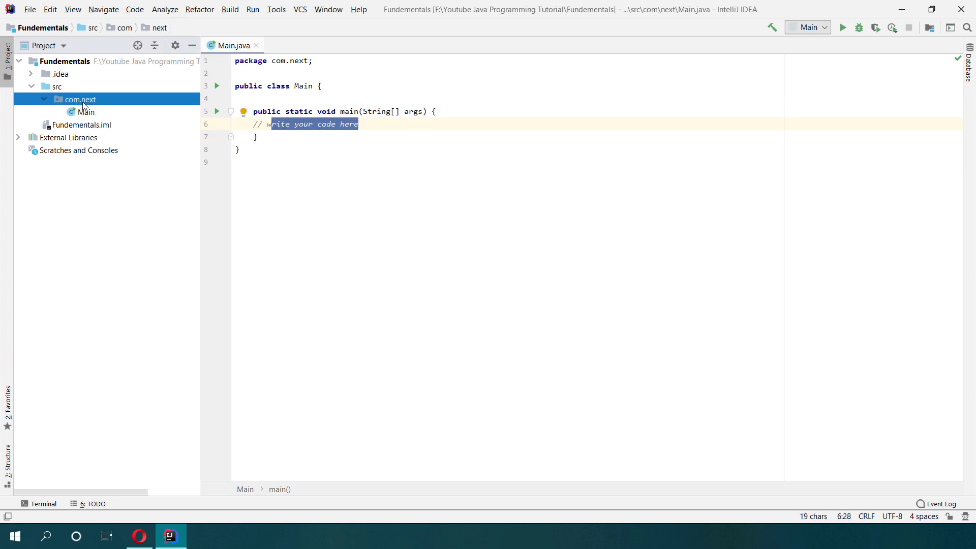
key(shift+F6)
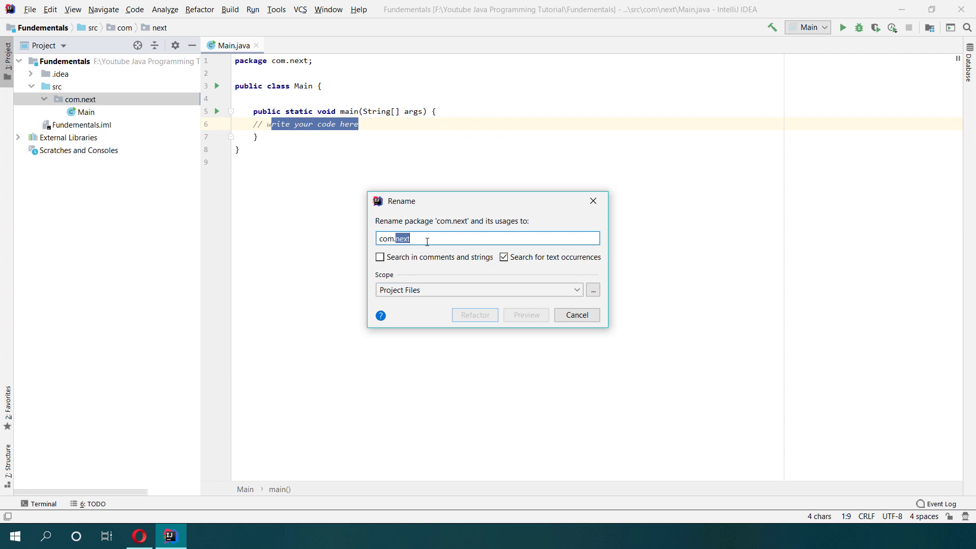
click(426, 242)
text(.fu)
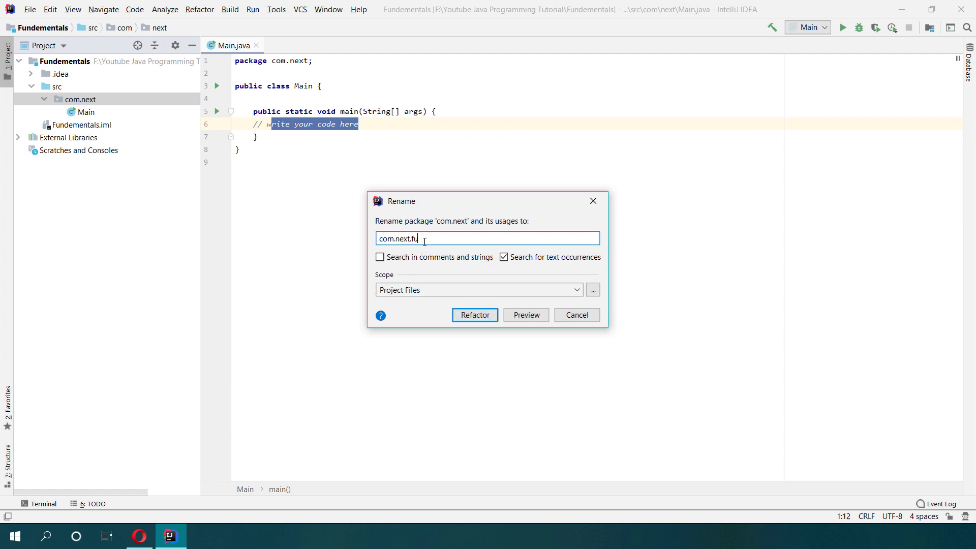
text(ndementals)
click(474, 315)
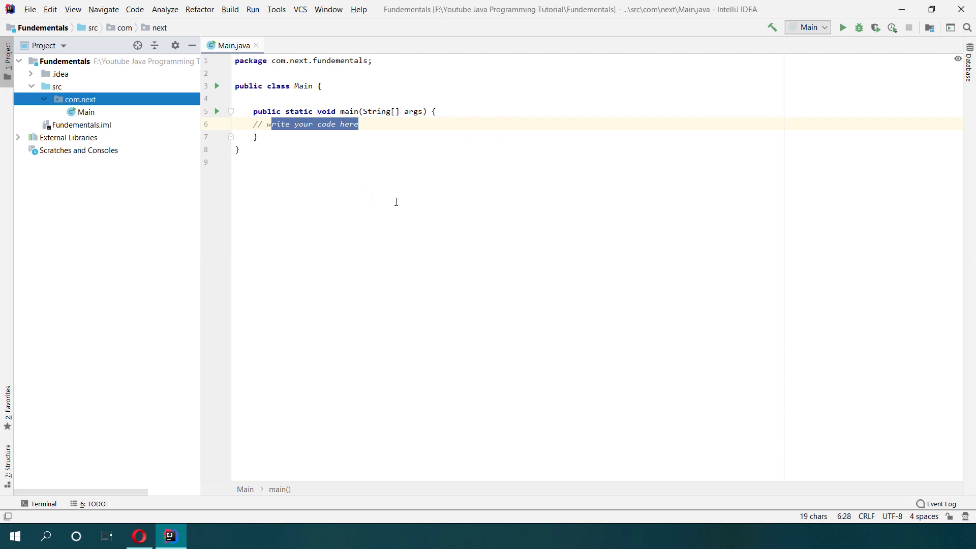
double_click(79, 100)
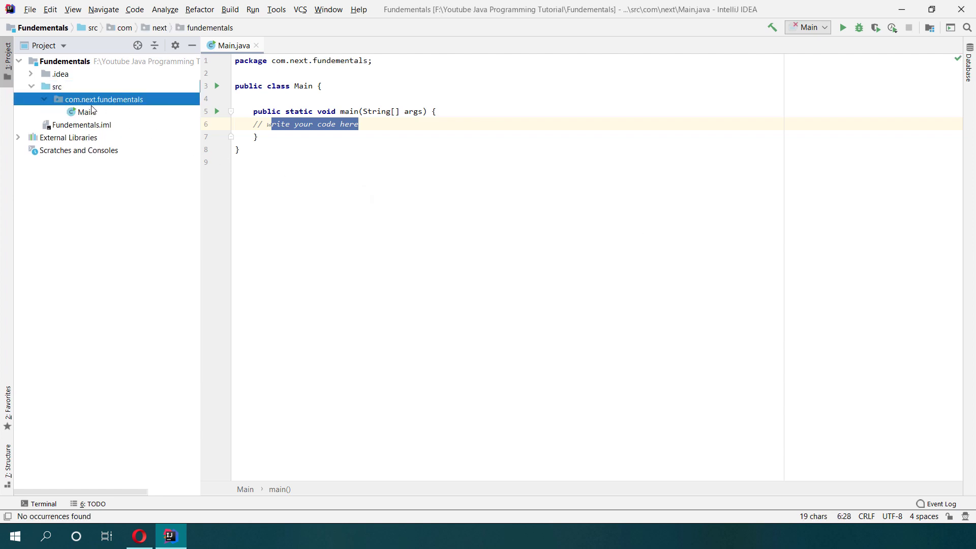
Add a System.out.println statement printing "Welcome to Next Learning Channel" below the comment in the main method
click(394, 125)
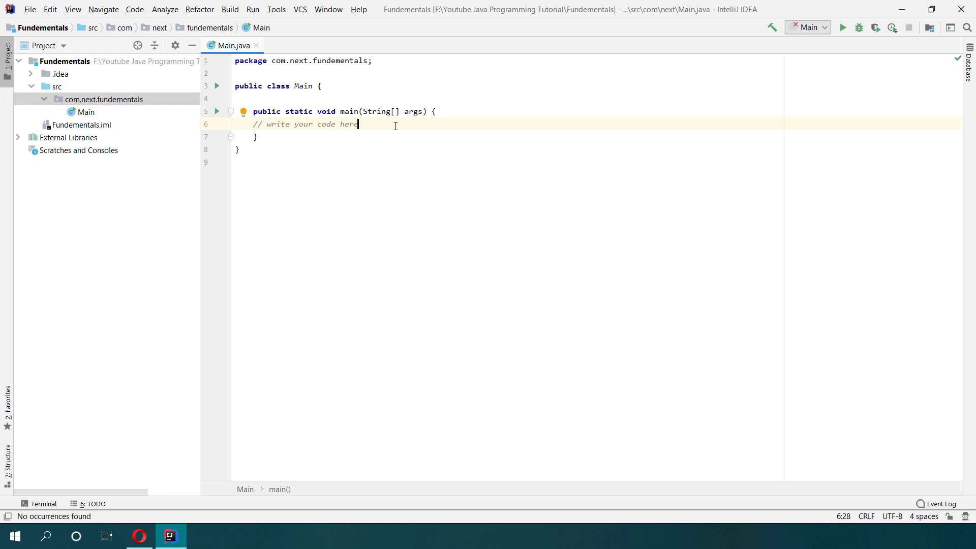
key(Return)
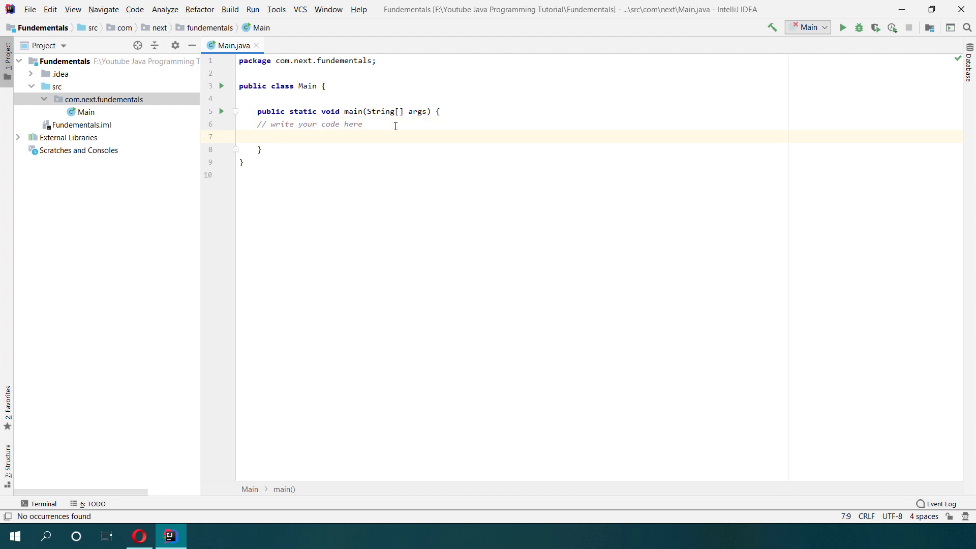
text(Sys)
key(Return)
text(.o)
key(Return)
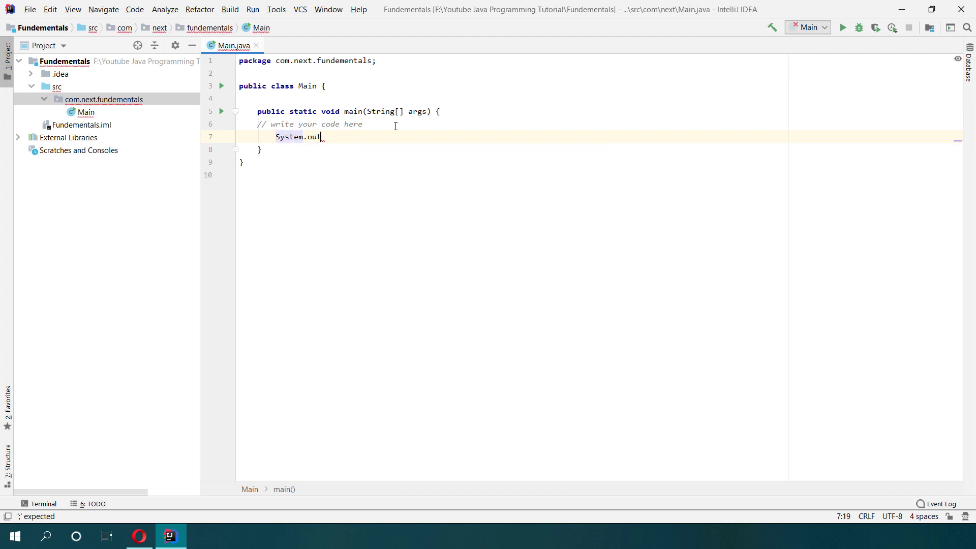
text(.prin)
key(Return)
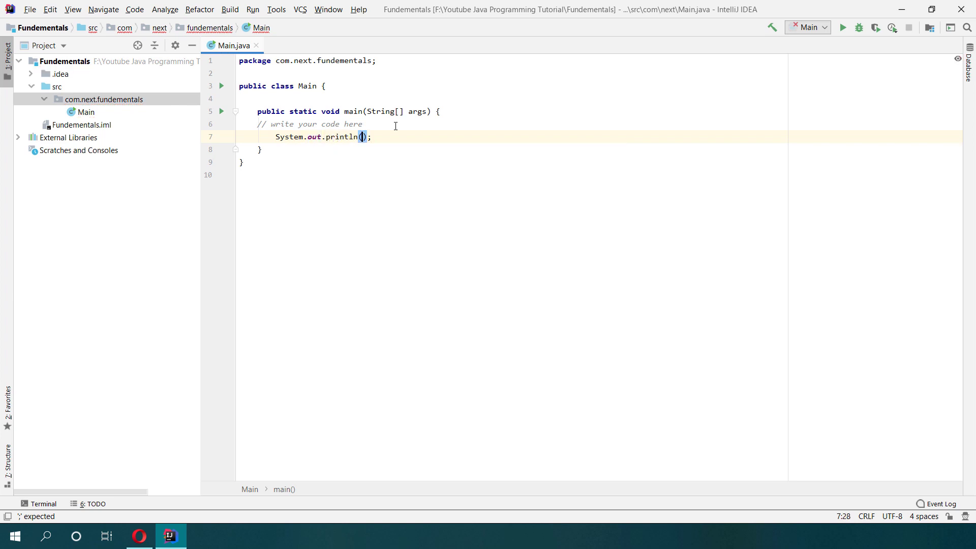
text("Wel)
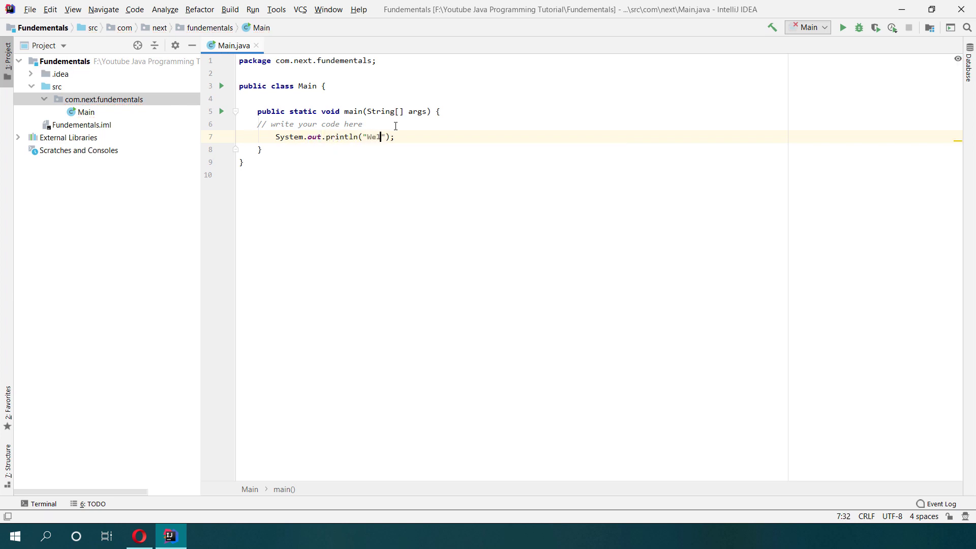
text(come)
text(to Next Learning Channel)
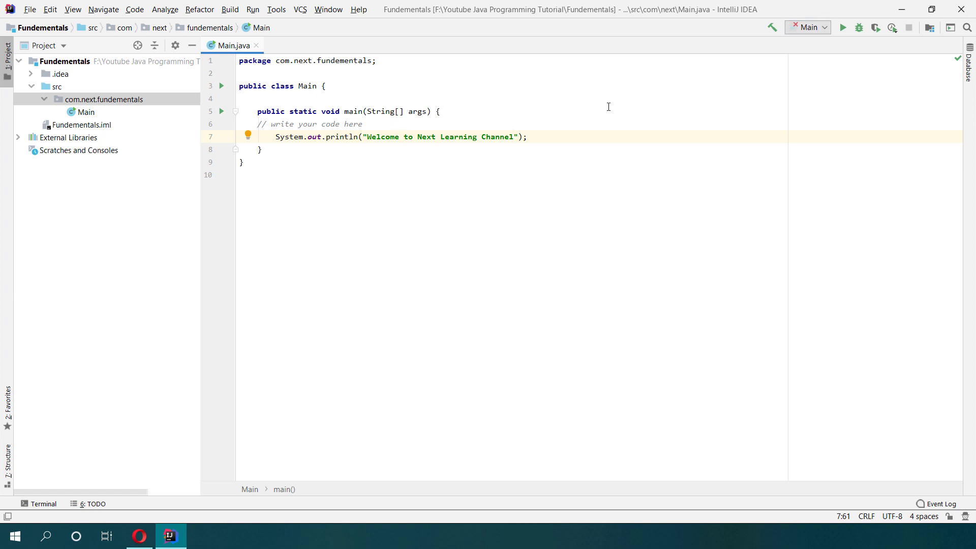
Run the main method of the Main class
click(608, 109)
click(222, 112)
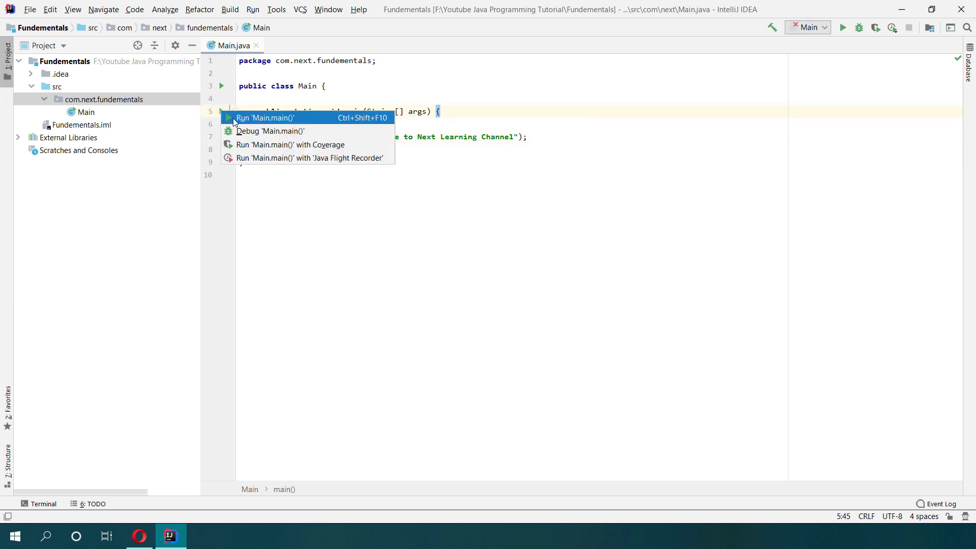
click(249, 118)
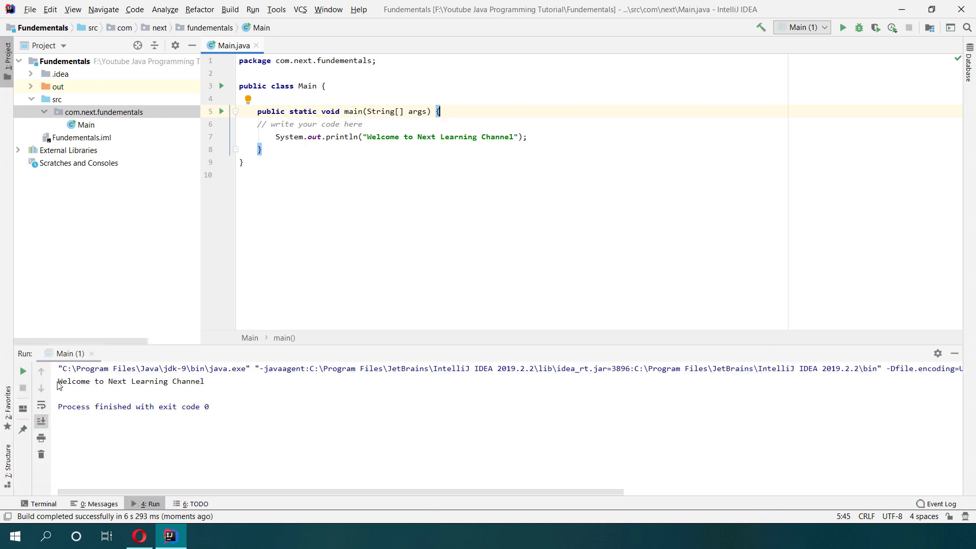
Examine the console output and the println statement in the main method by highlighting them
drag(62, 381, 205, 381)
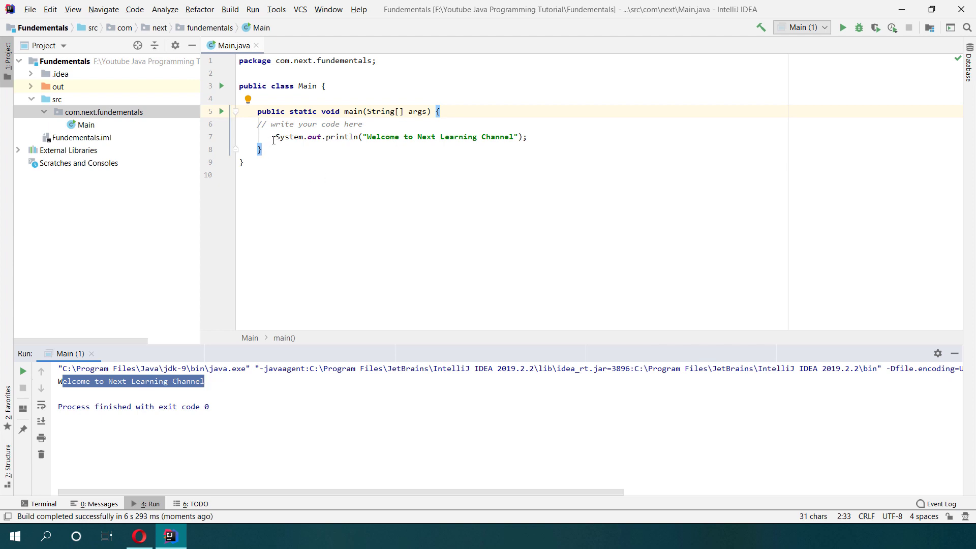
drag(276, 139, 386, 141)
click(329, 160)
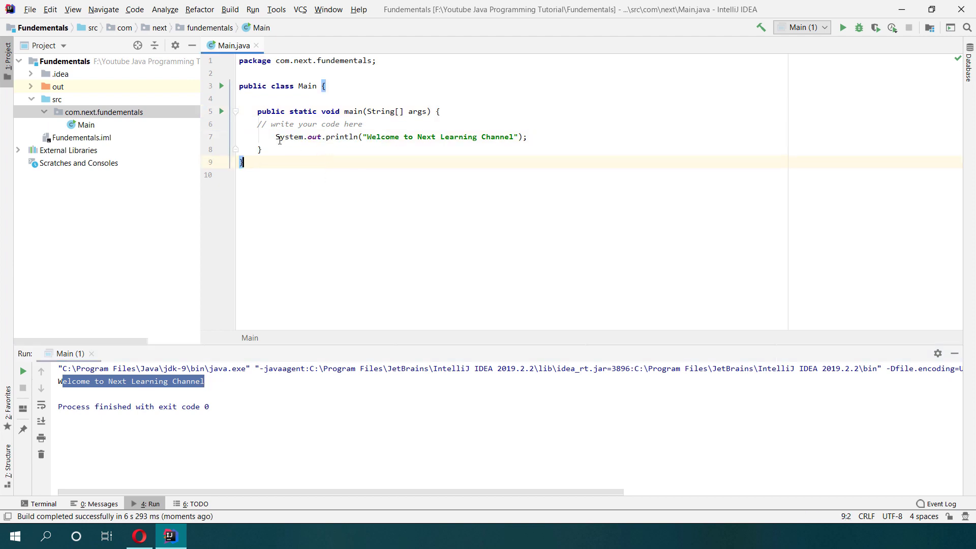
drag(279, 140, 277, 138)
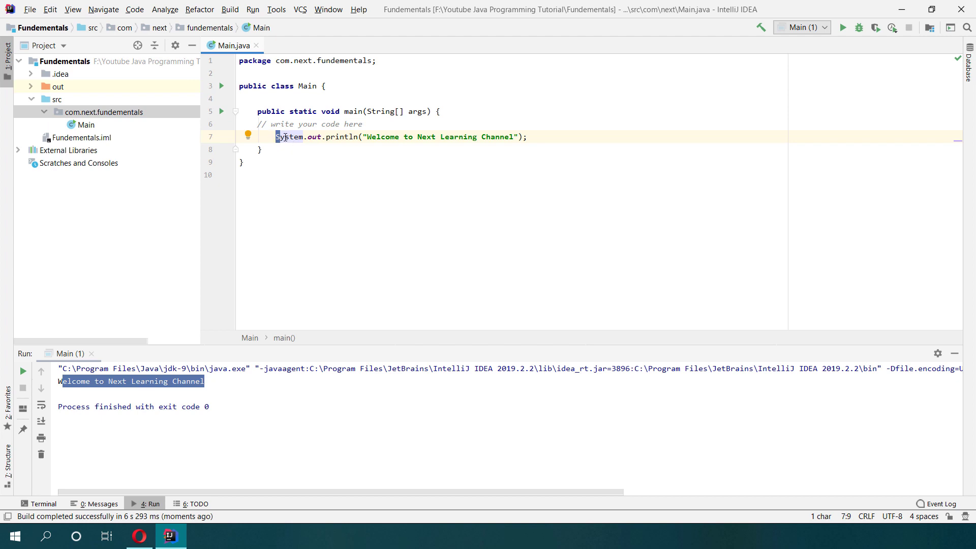
drag(338, 136, 299, 141)
click(287, 149)
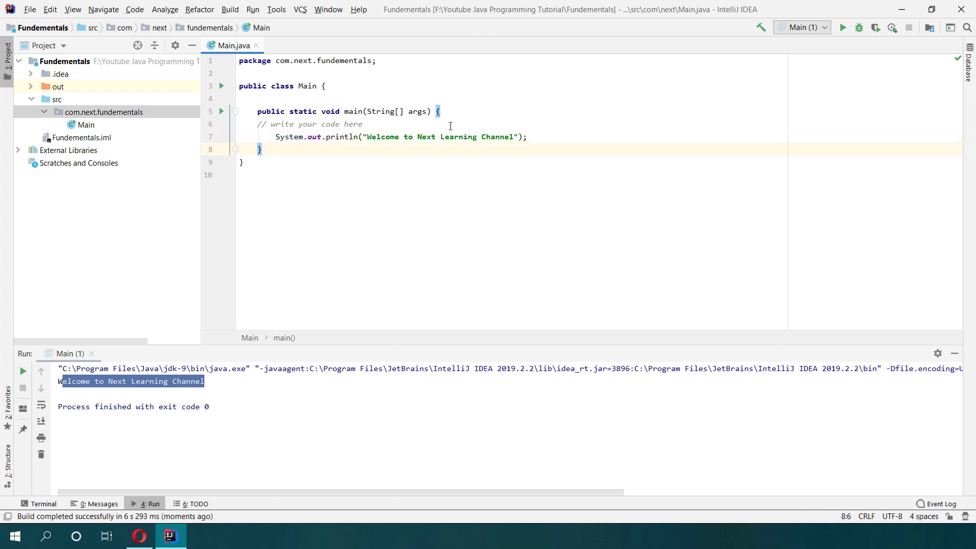
Remove the broken Main run configuration from the Application group, keeping Main (1), and save the configurations
click(813, 30)
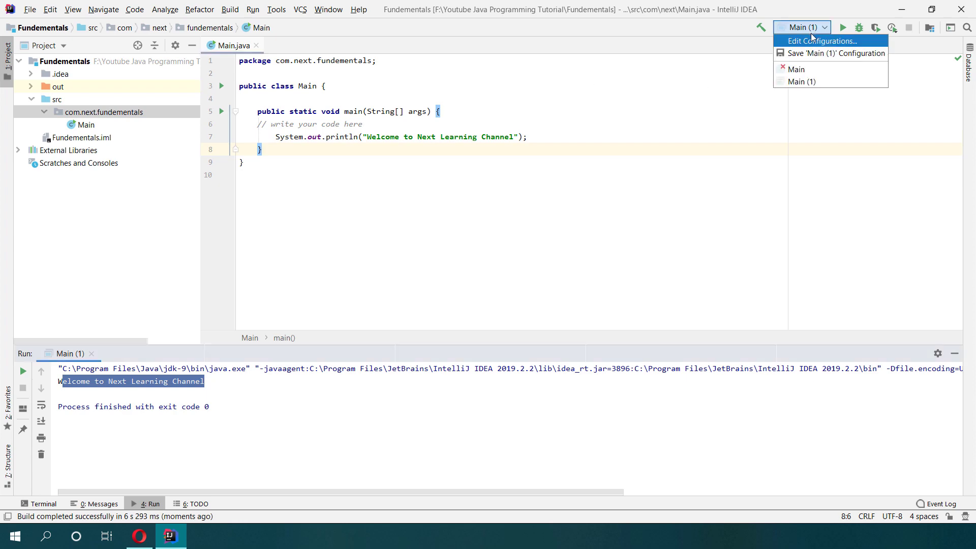
click(795, 39)
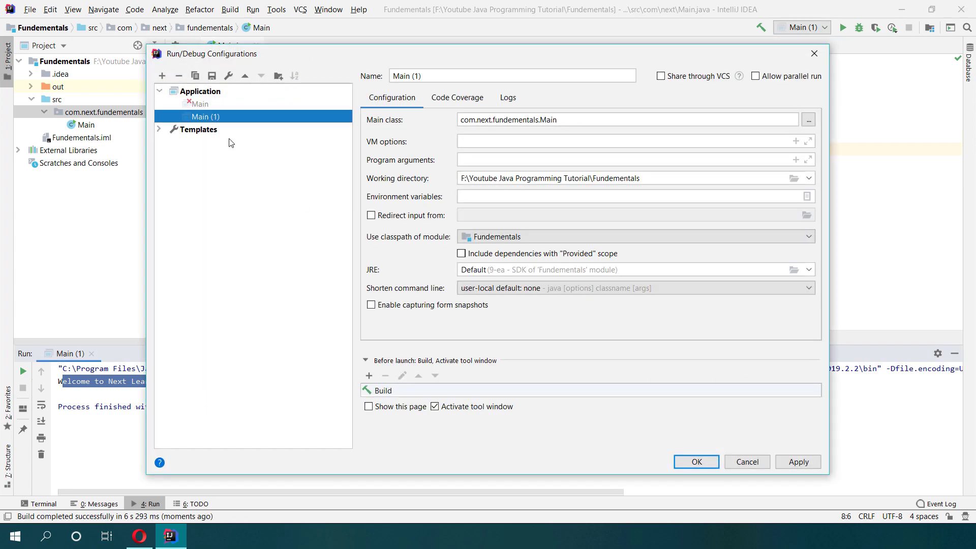
click(195, 105)
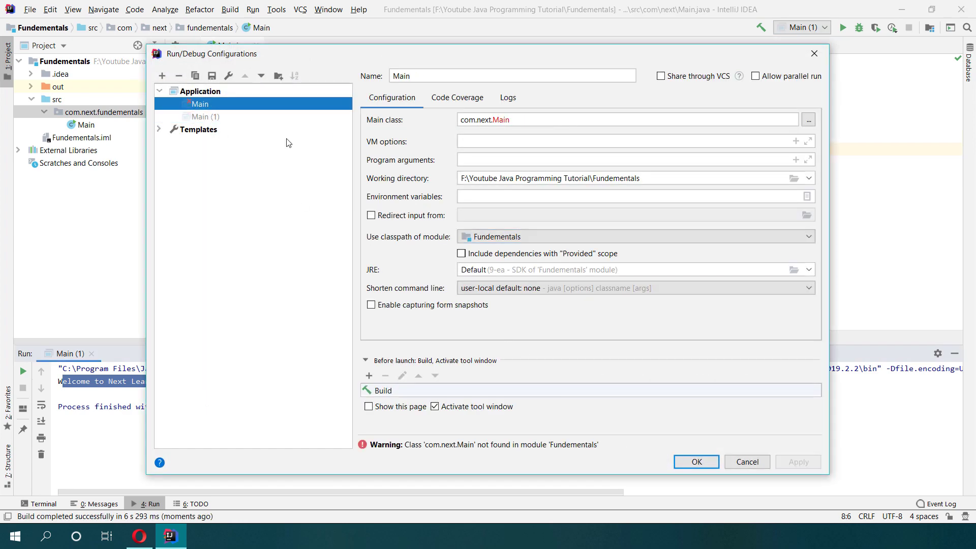
click(178, 76)
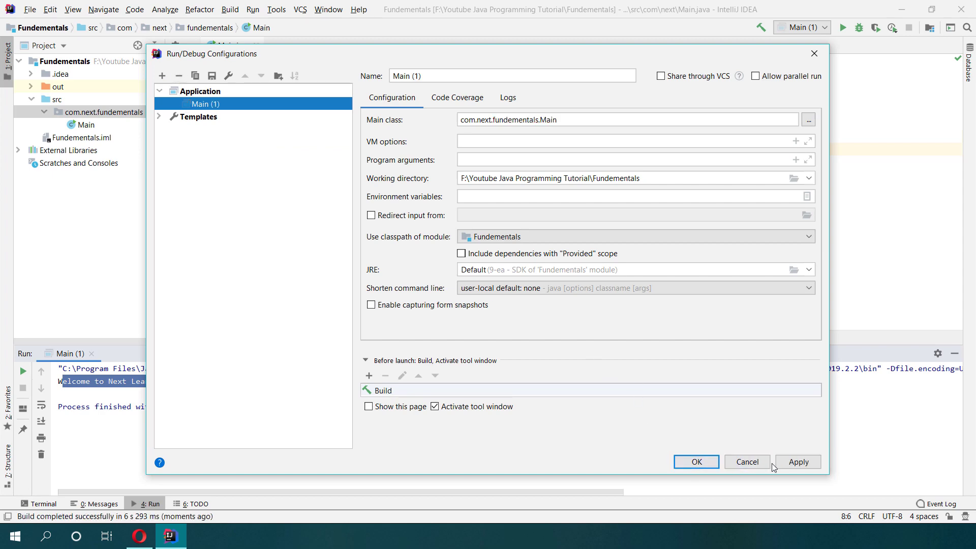
click(795, 463)
click(694, 462)
click(561, 202)
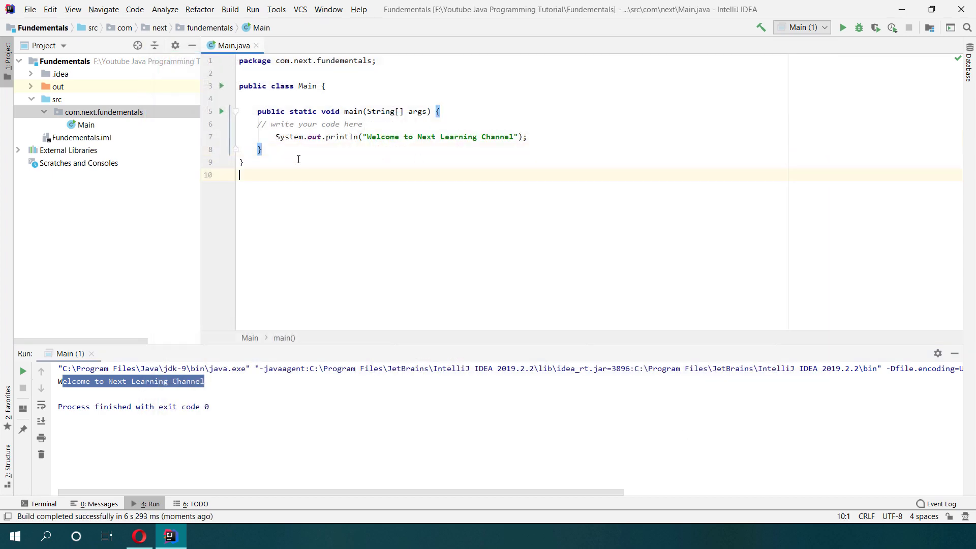
Open the IDE settings and filter them by "font"
click(30, 10)
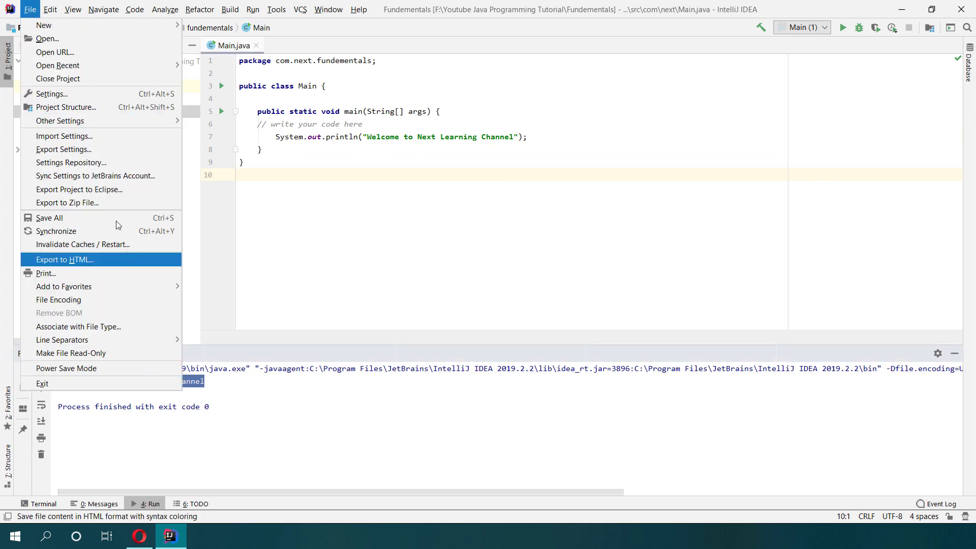
click(102, 94)
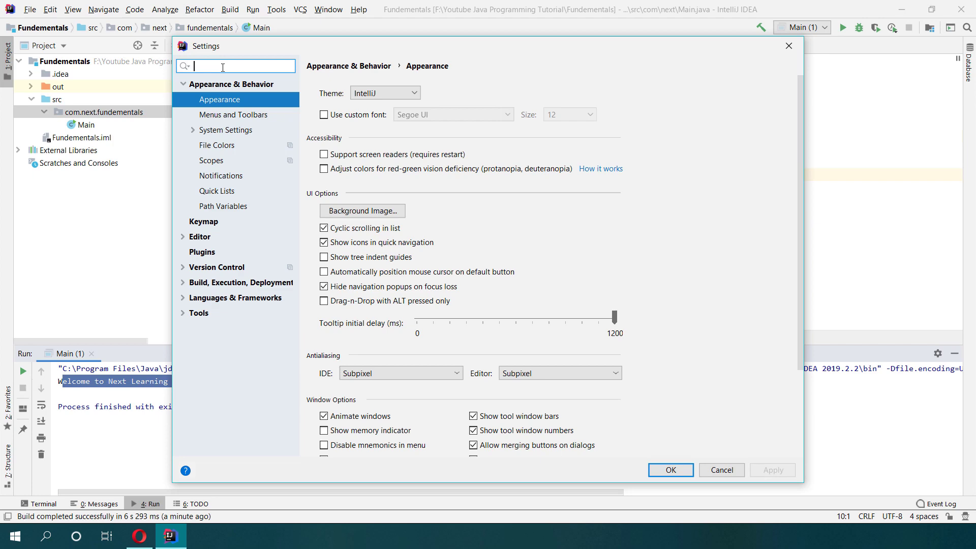
text(f)
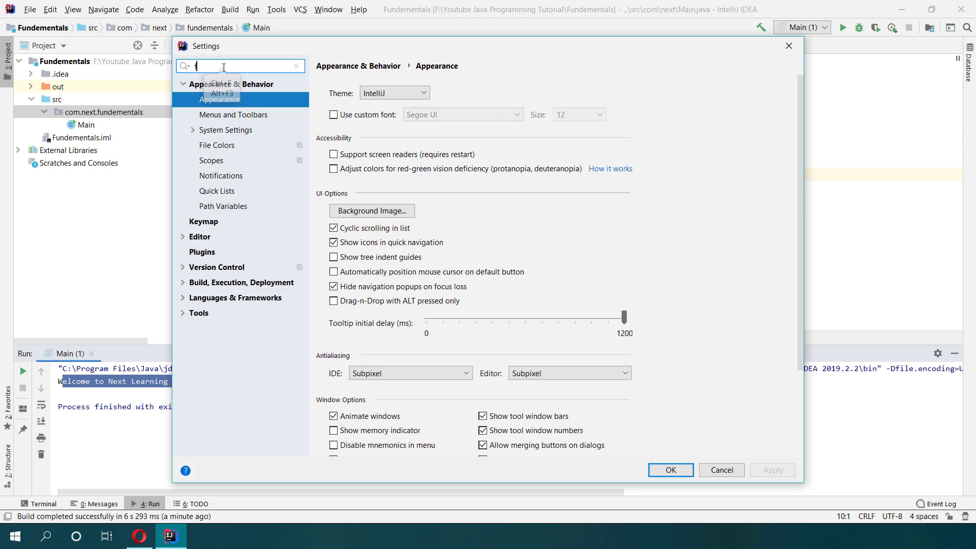
text(ont)
drag(404, 47, 447, 68)
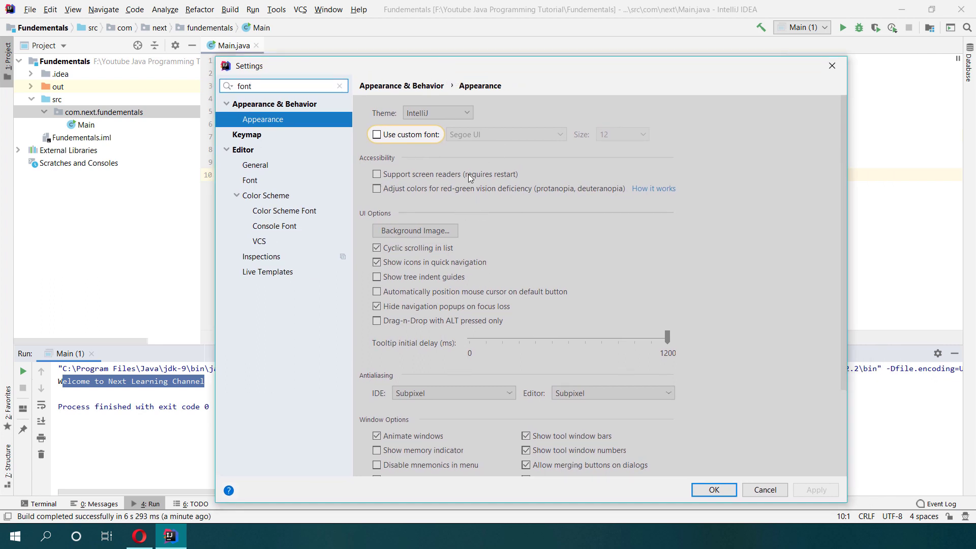
Enable the custom interface font in the Appearance settings, set its size to 16 and apply it
click(396, 136)
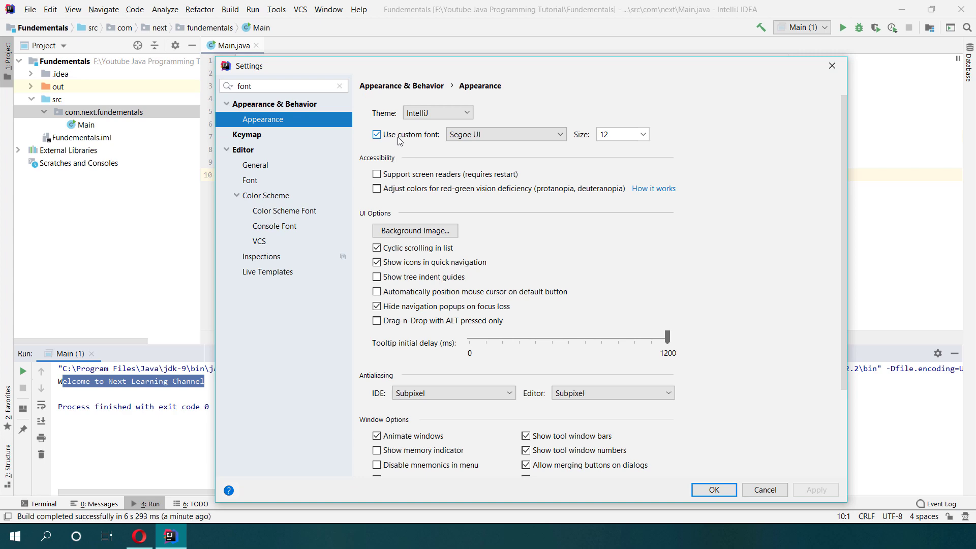
click(643, 135)
click(619, 168)
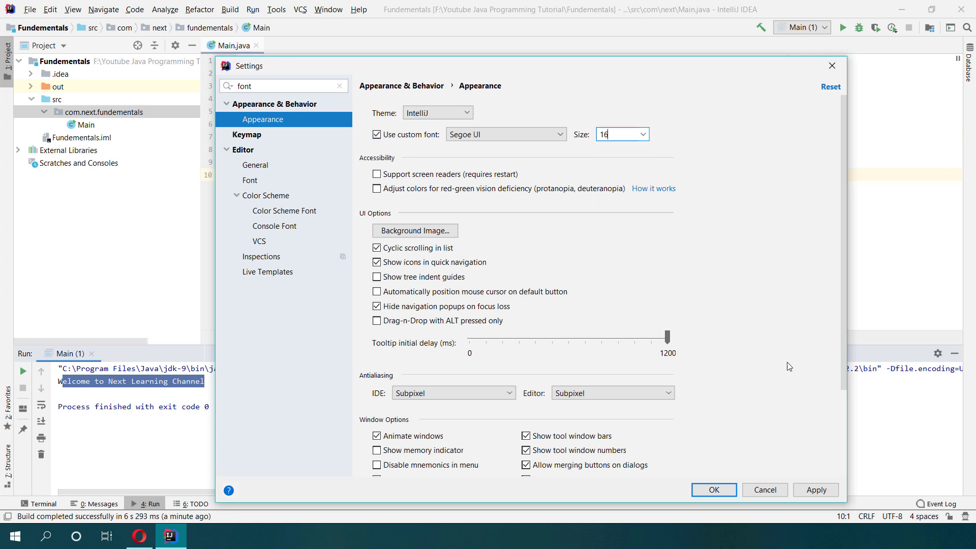
click(816, 490)
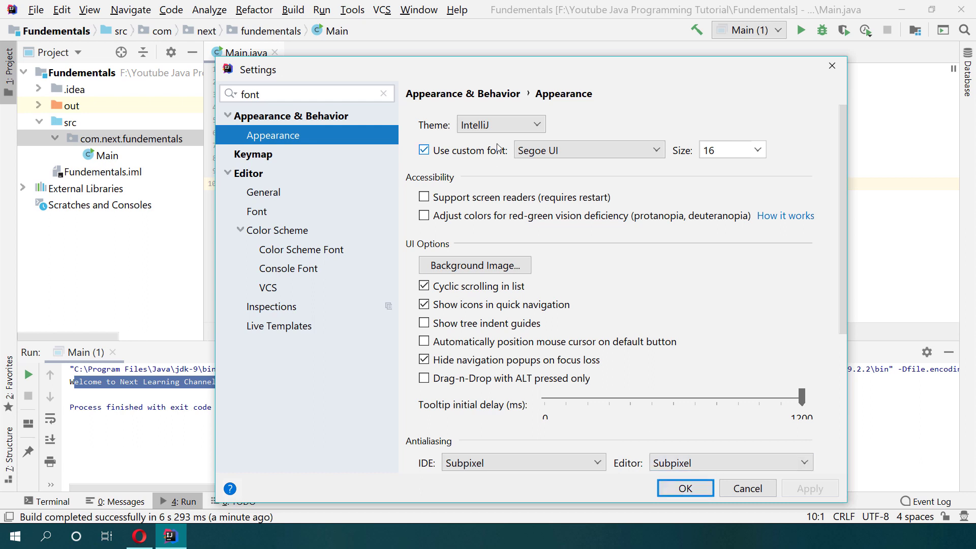
click(507, 127)
click(508, 131)
Set the editor font size to 16, confirm the settings and return to the println line in the code
click(260, 219)
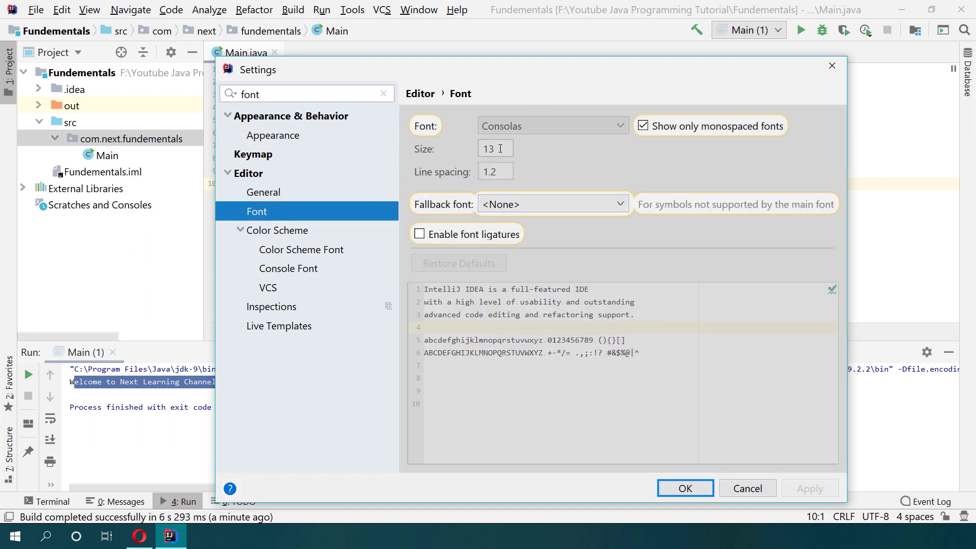
drag(494, 73, 474, 127)
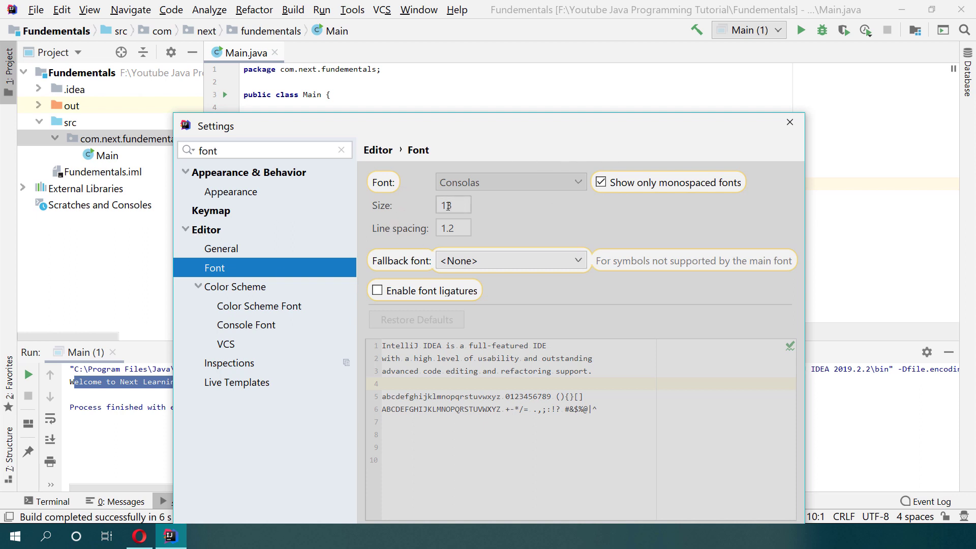
drag(457, 206, 441, 205)
text(16)
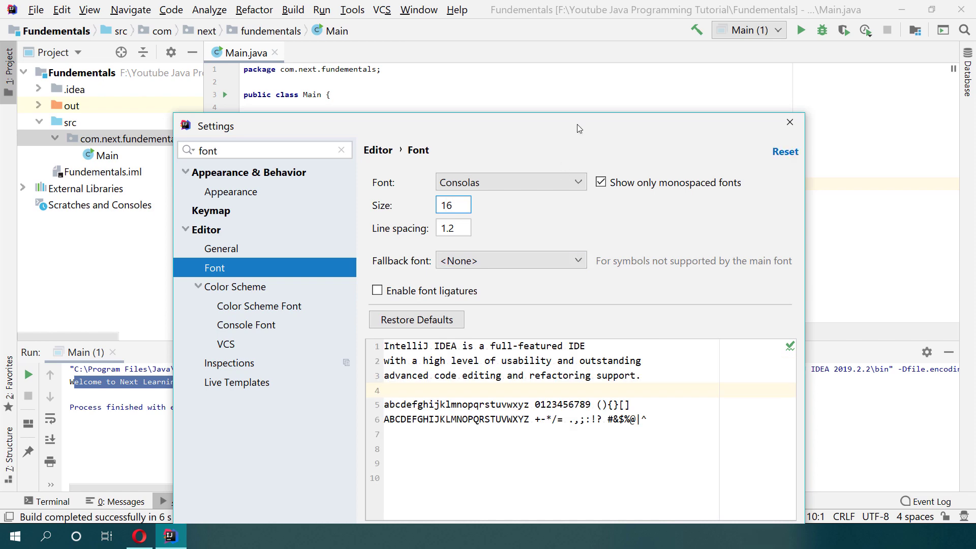
drag(578, 124, 566, 37)
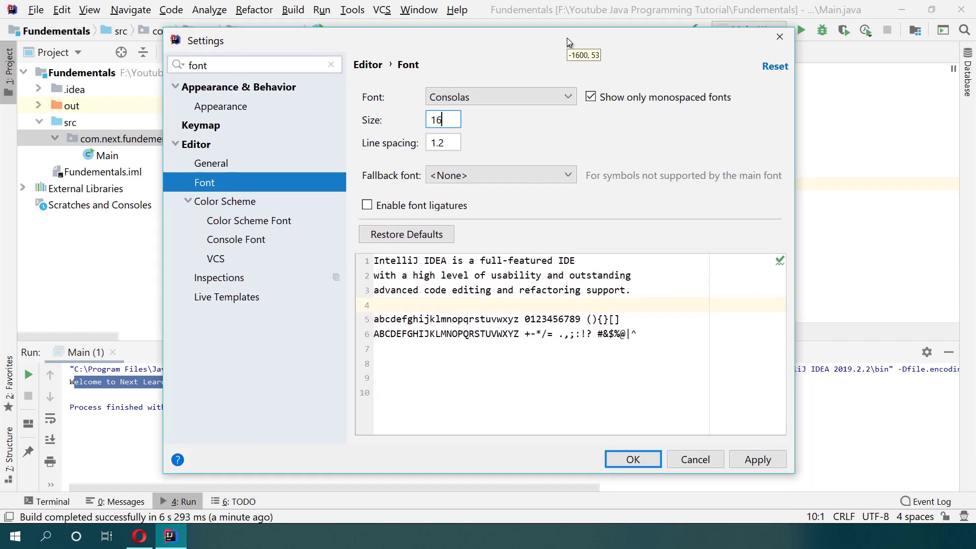
click(645, 450)
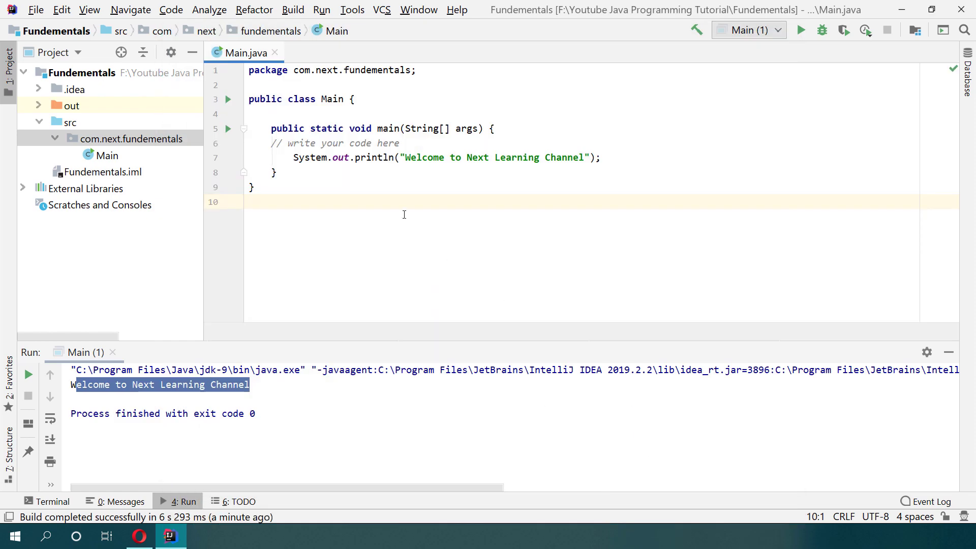
click(399, 157)
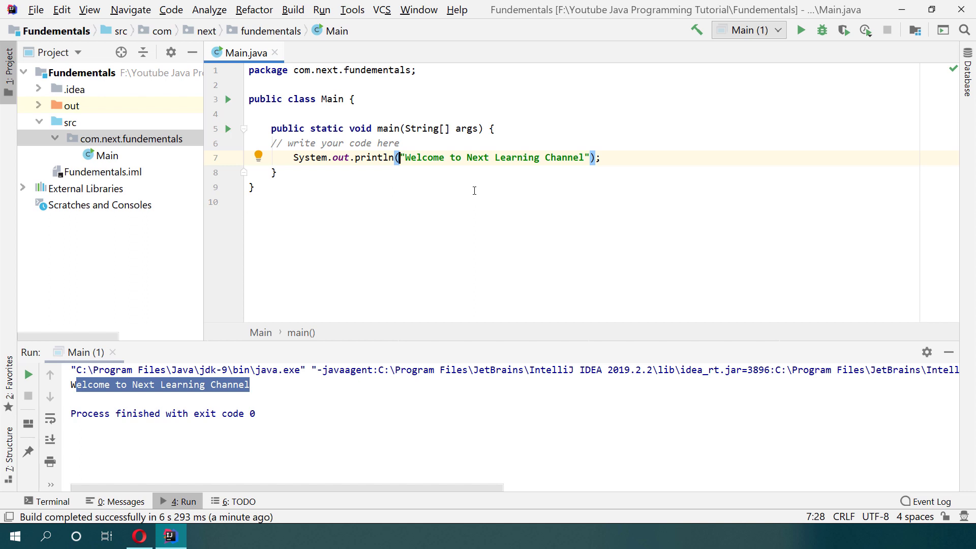